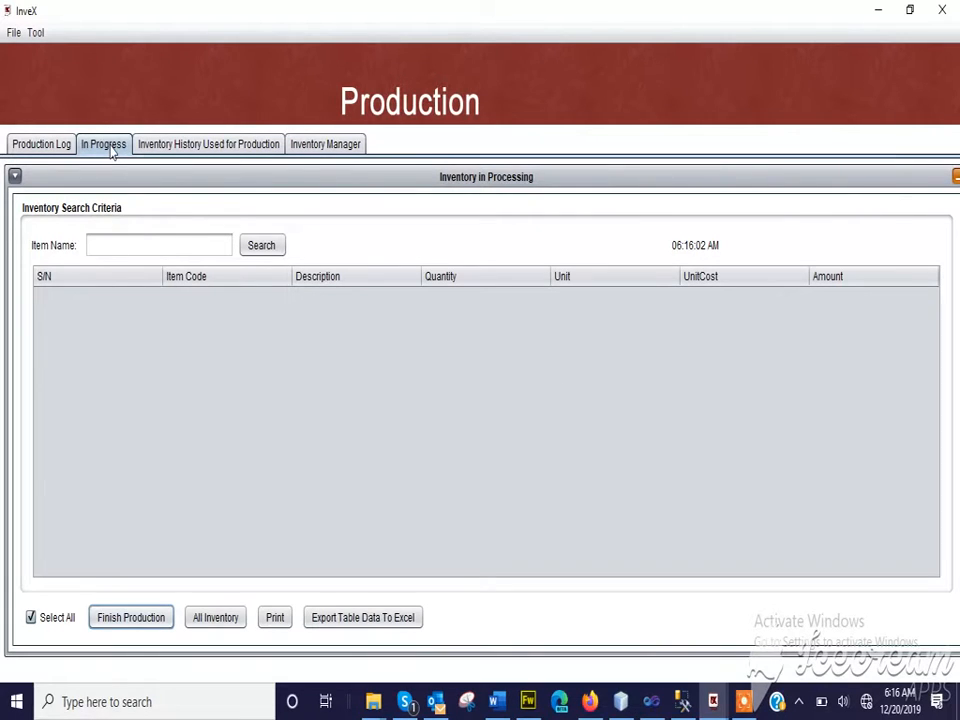
Search the inventory used for production dated Dec 20, 2019, and examine the Soap Chemical entries through to their transaction IDs
left_click(175, 147)
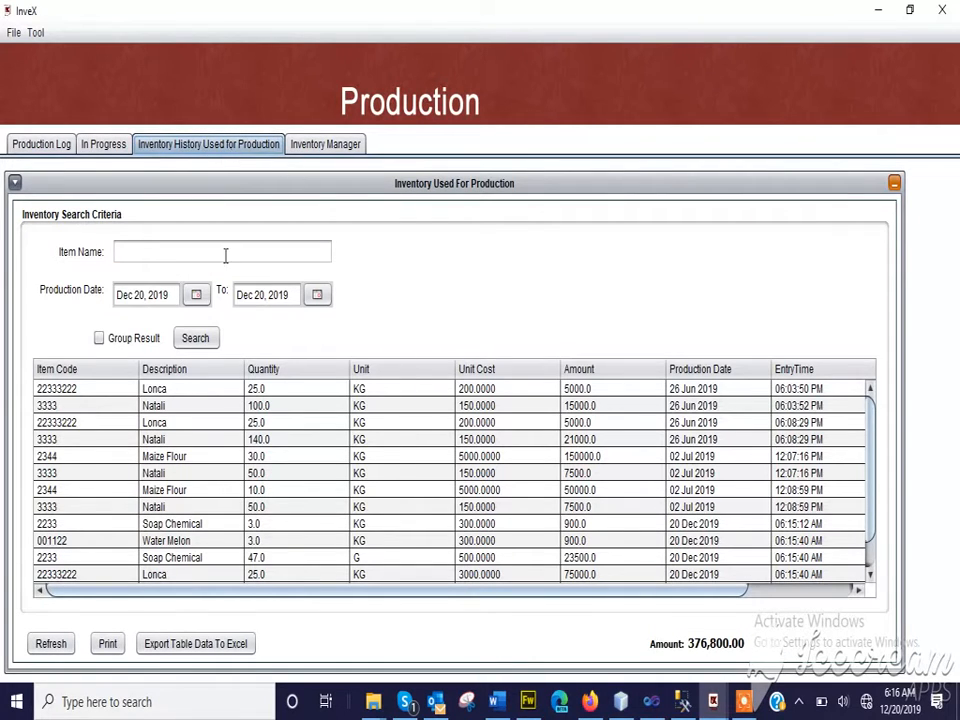
left_click(205, 339)
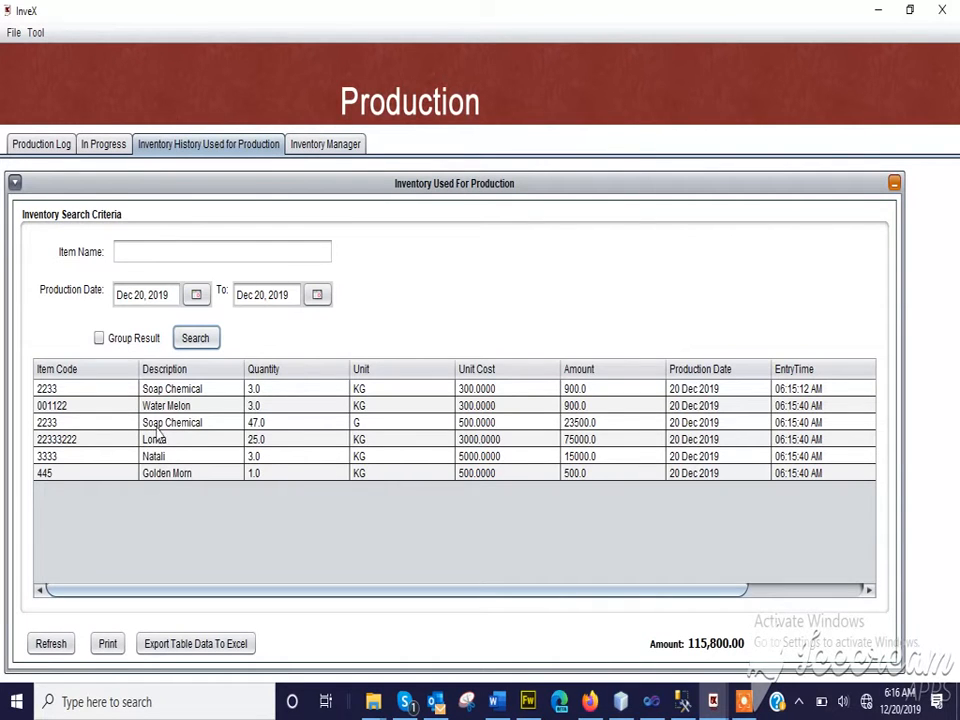
left_click(175, 392)
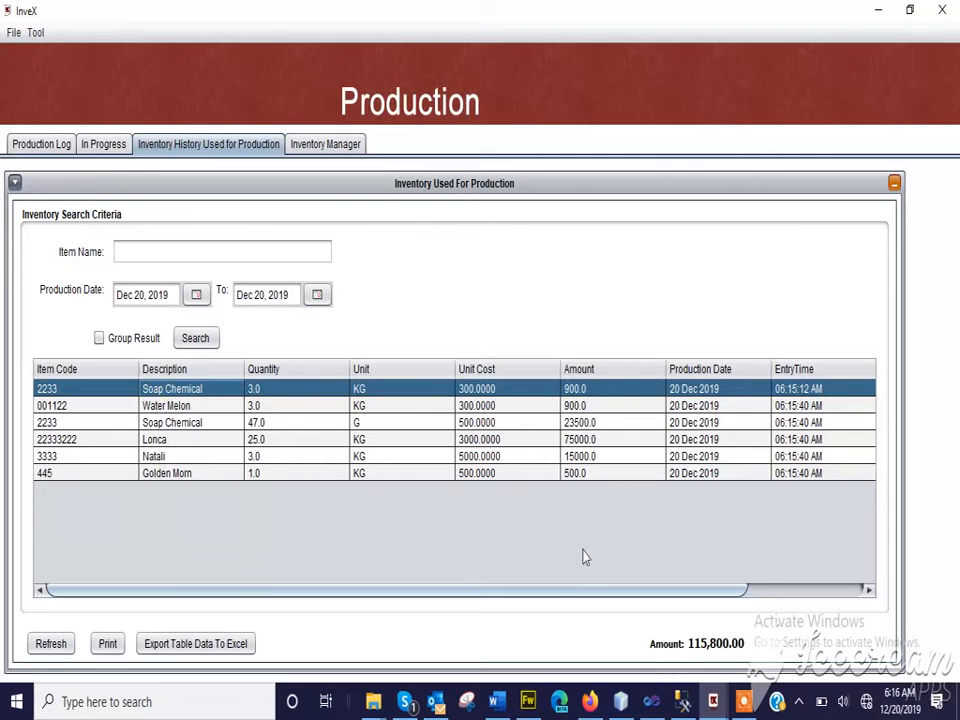
left_click_drag(512, 592, 587, 610)
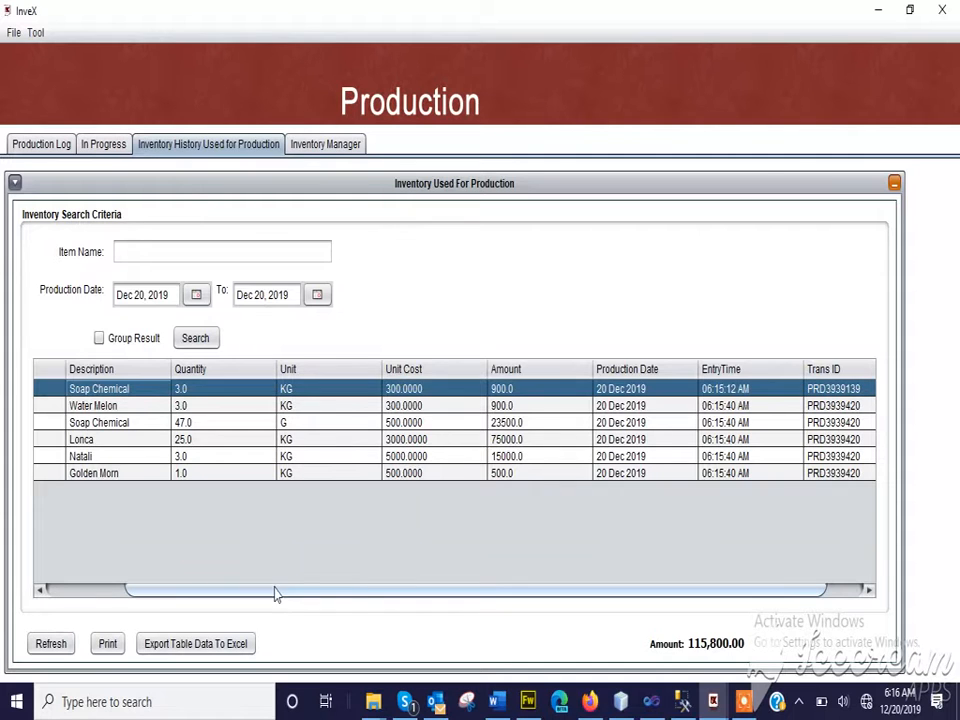
left_click_drag(274, 589, 88, 622)
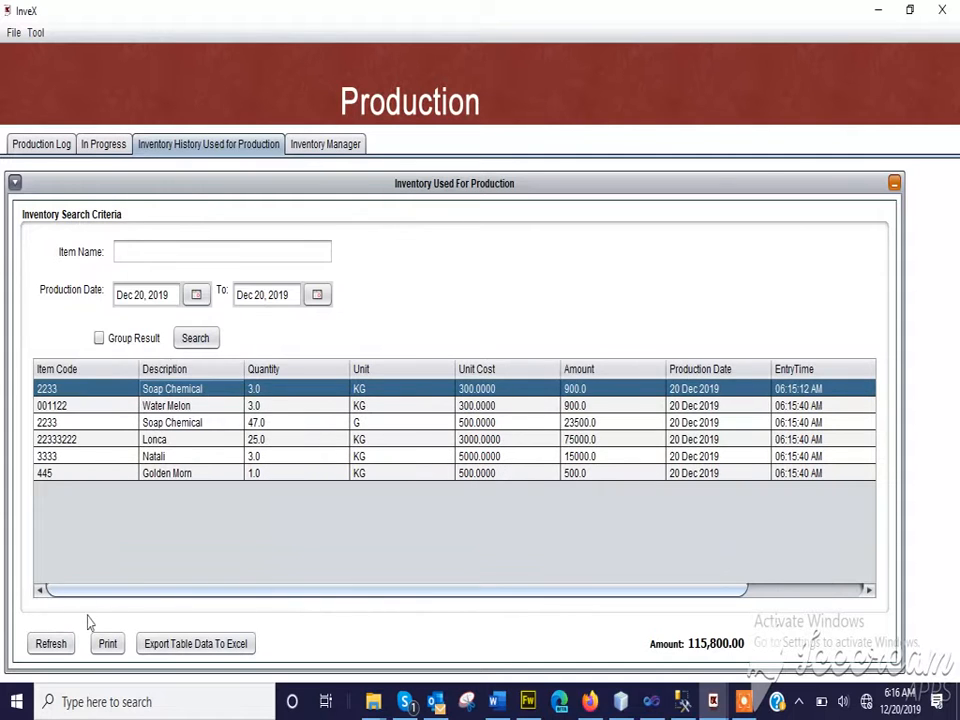
left_click(199, 425)
left_click_drag(212, 600, 478, 568)
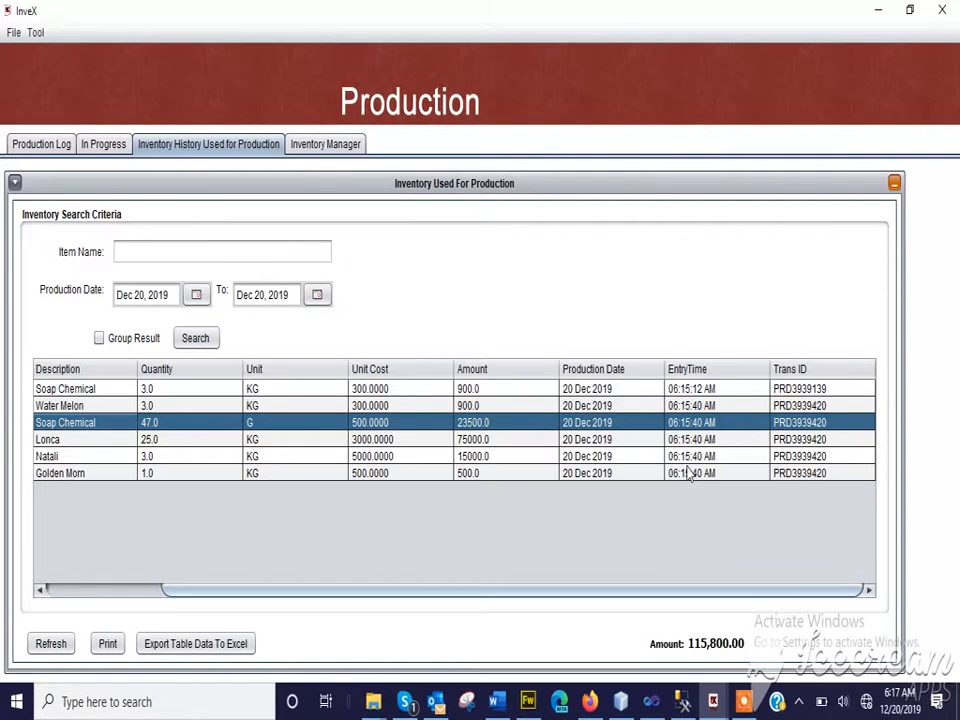
Look through the list of items available for logging in the Production Log, then close the list
left_click(21, 146)
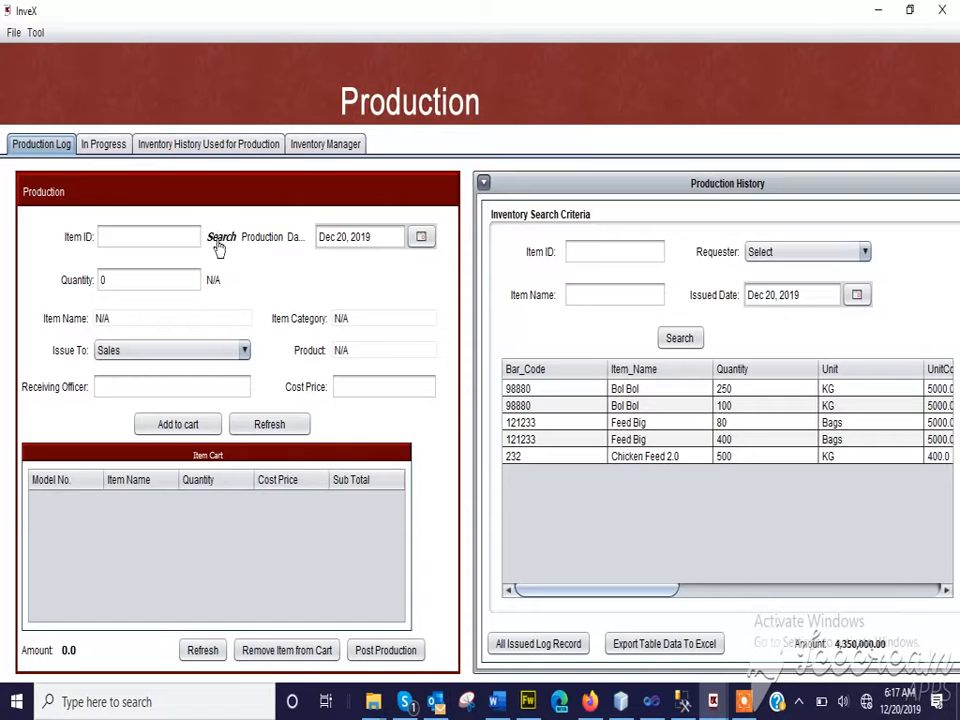
left_click(219, 246)
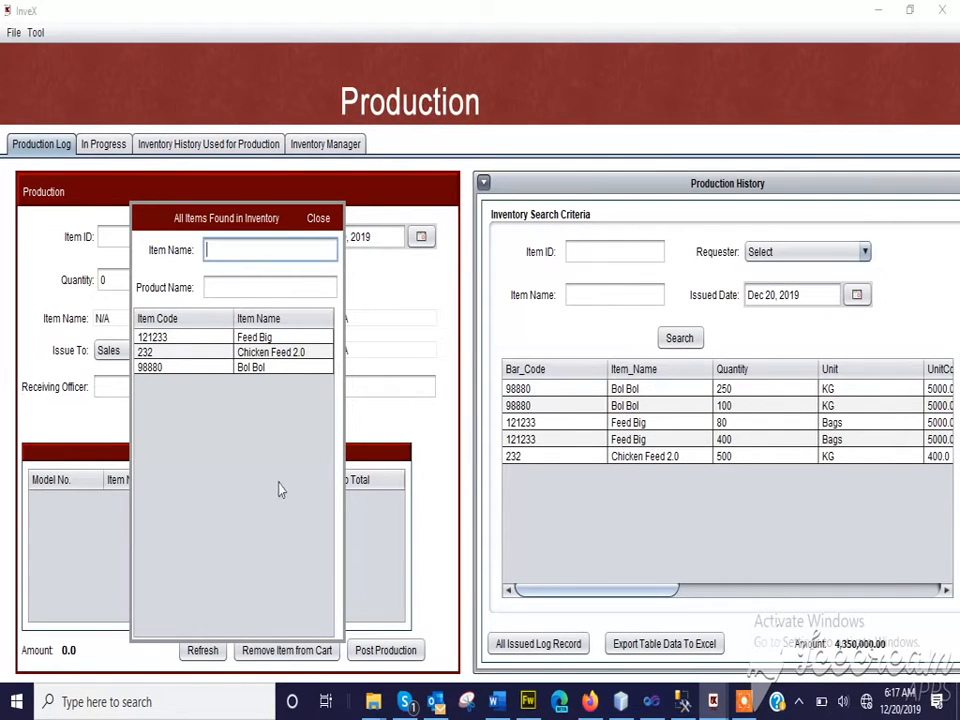
left_click(318, 219)
Start a new item template with barcode 222, item name Face Cleanser and product Client
left_click(35, 32)
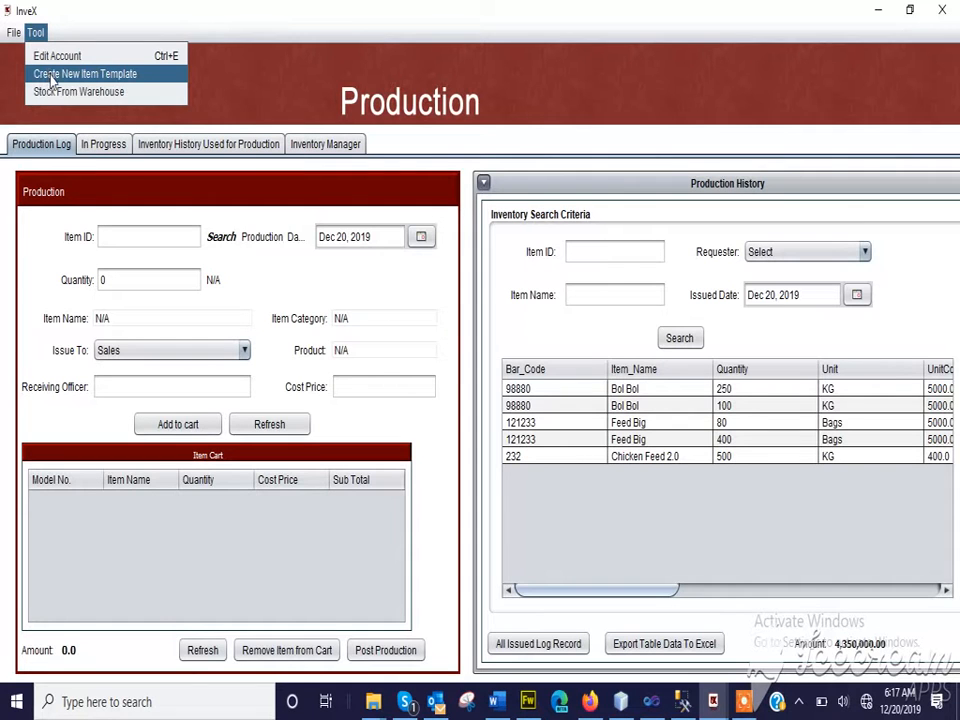
left_click(52, 76)
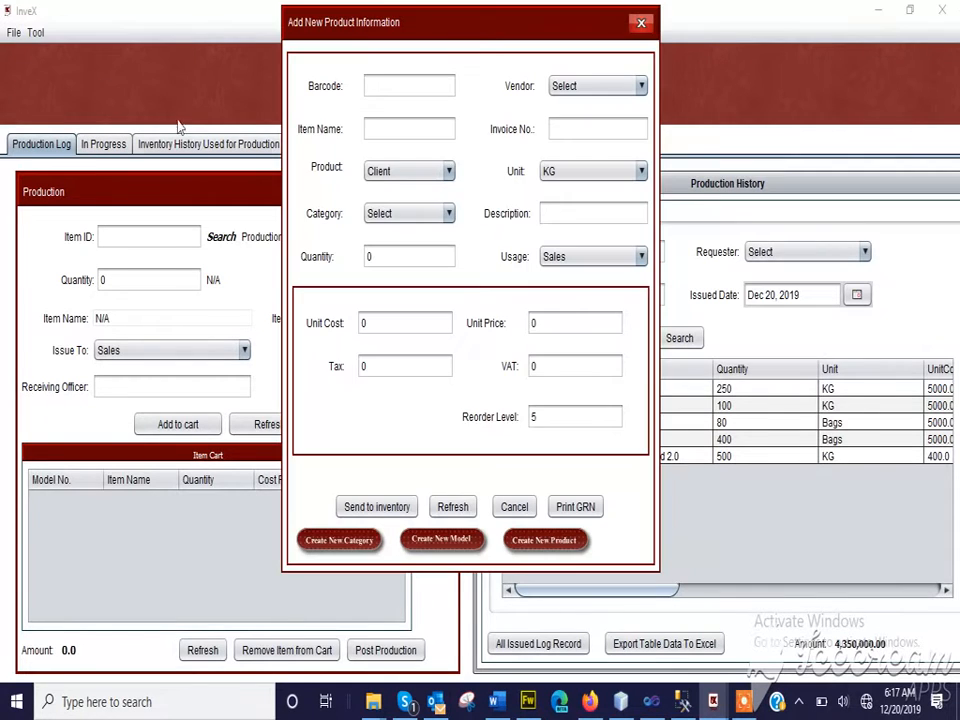
left_click(367, 87)
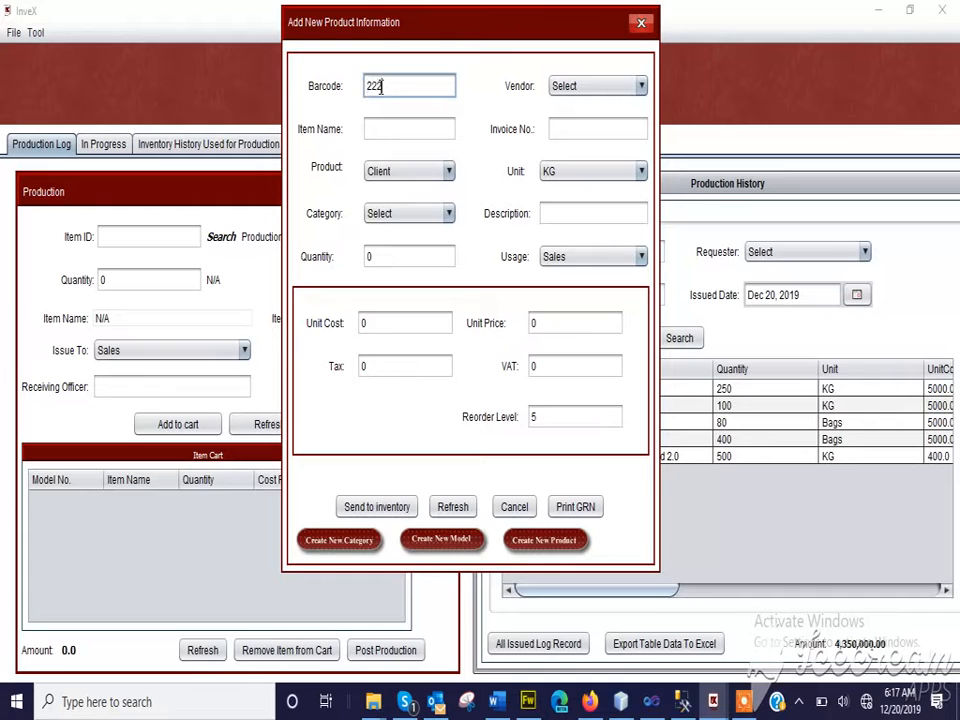
left_click(384, 135)
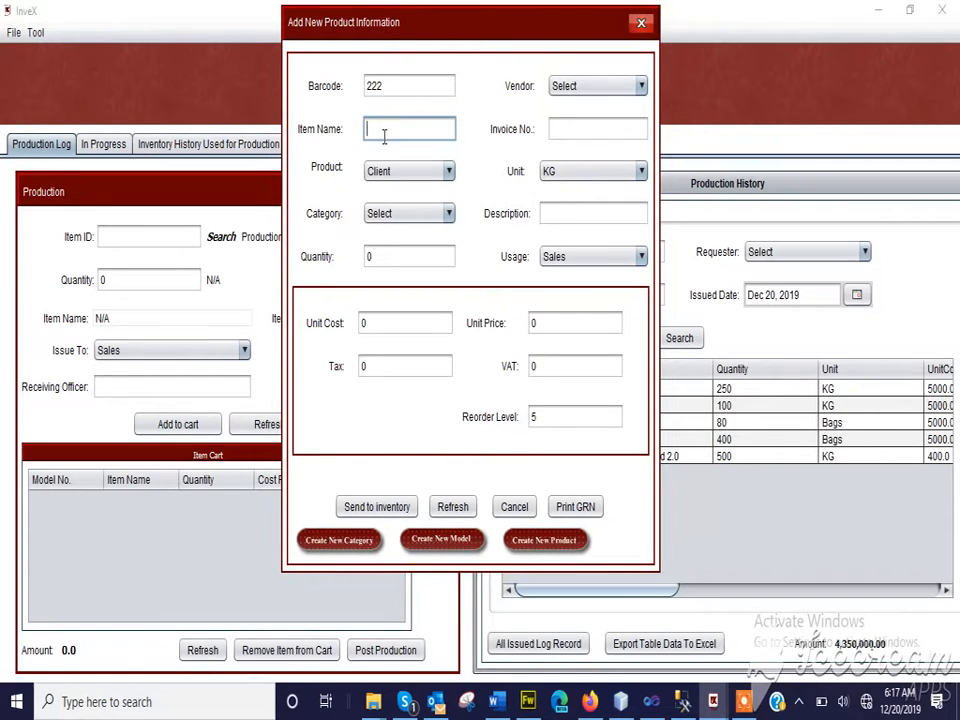
type("Face-Cleanser")
left_click(447, 171)
left_click(462, 187)
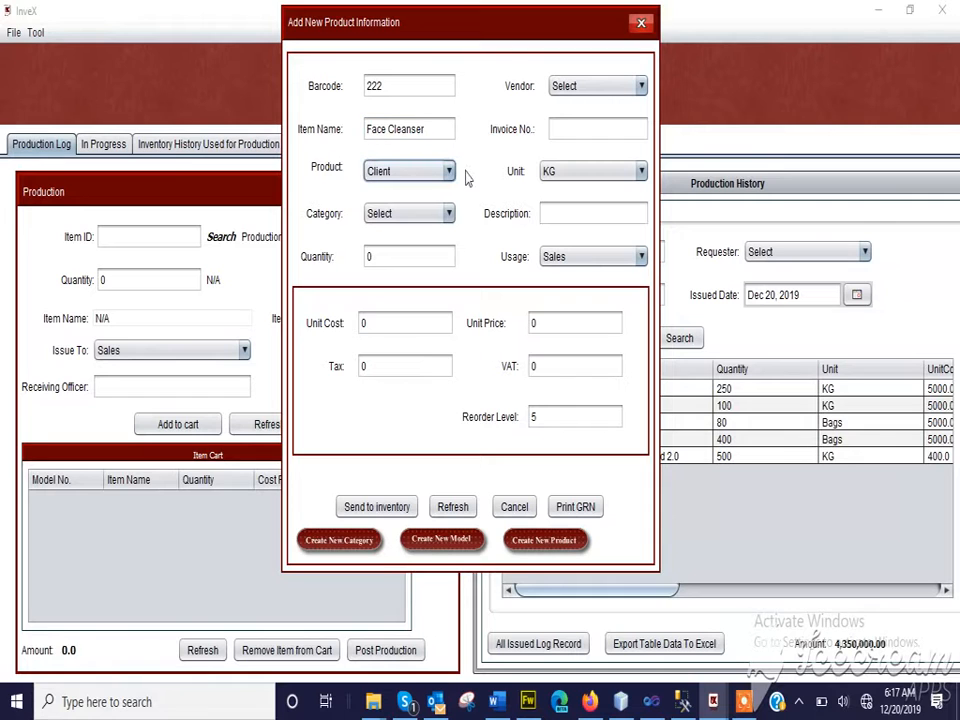
Set the Face Cleanser item's category to Chemical
left_click(437, 213)
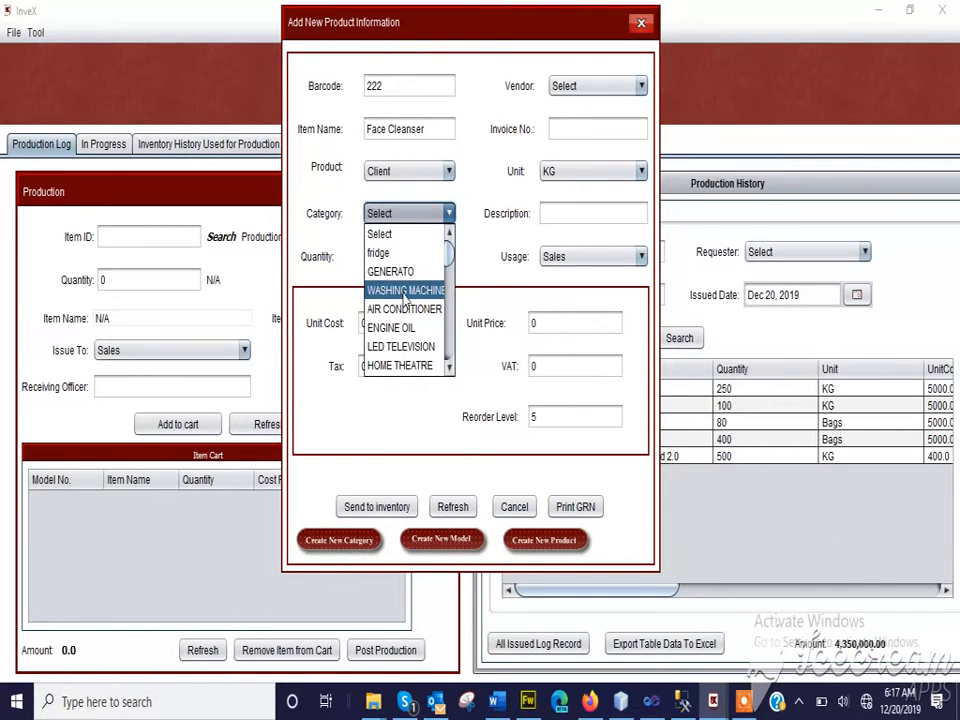
scroll(405, 295, "down", 4)
scroll(405, 295, "up", 1)
scroll(405, 296, "down", 1)
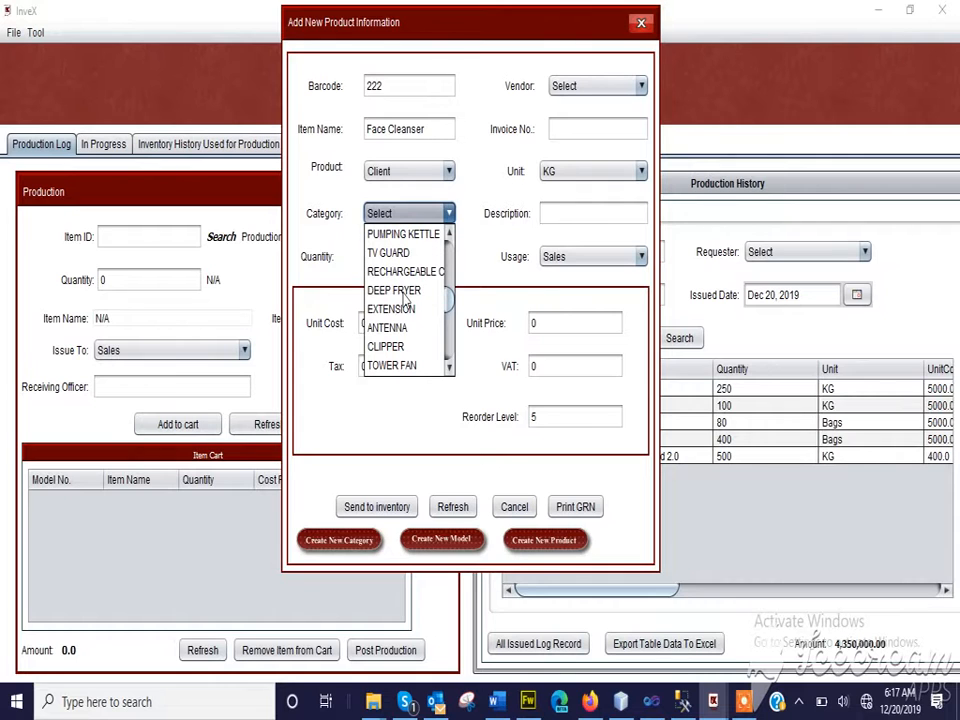
scroll(409, 330, "down", 3)
scroll(412, 335, "up", 3)
scroll(410, 335, "up", 4)
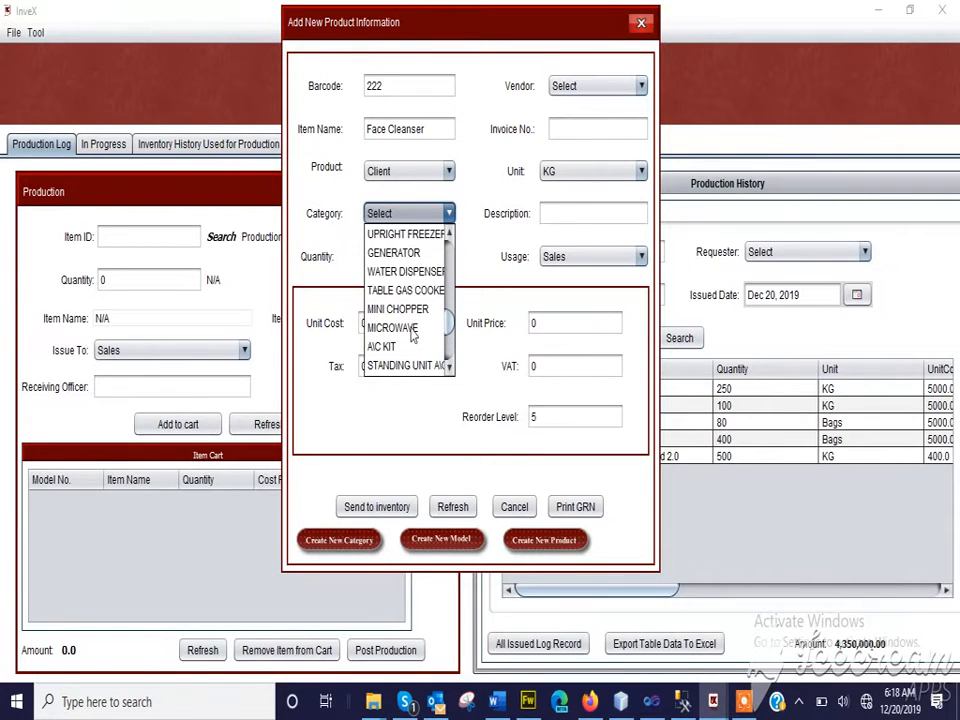
scroll(412, 335, "up", 3)
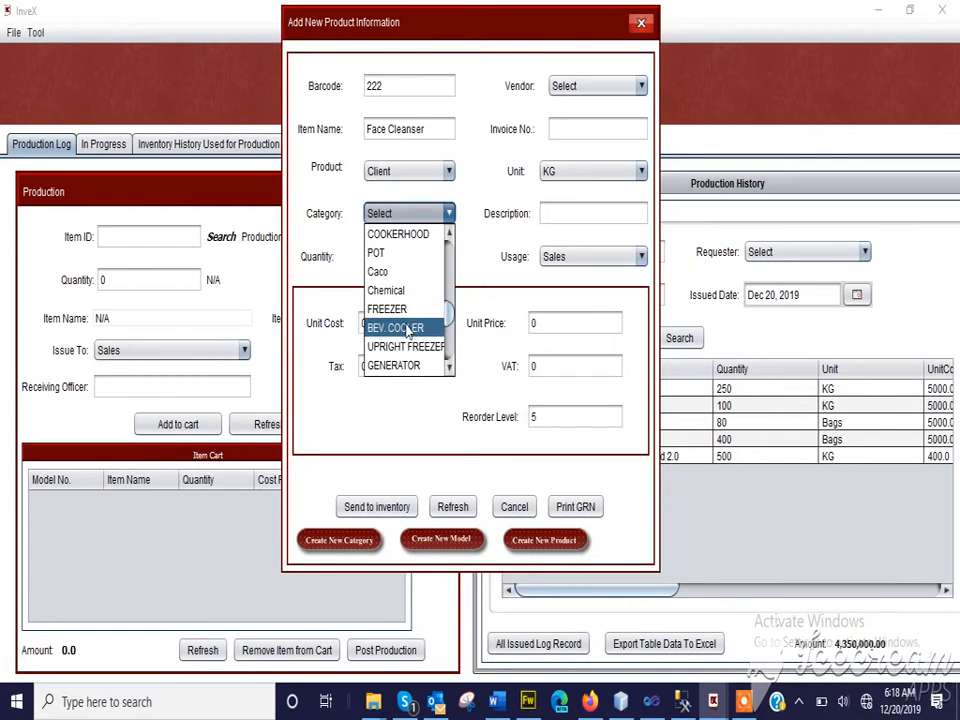
left_click(385, 291)
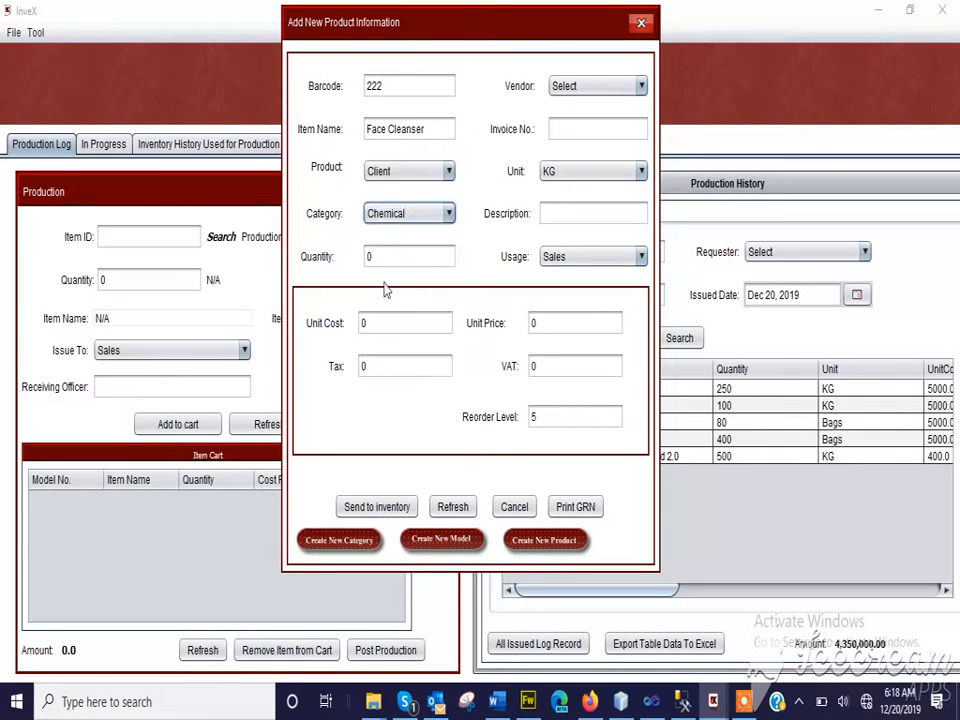
left_click(381, 249)
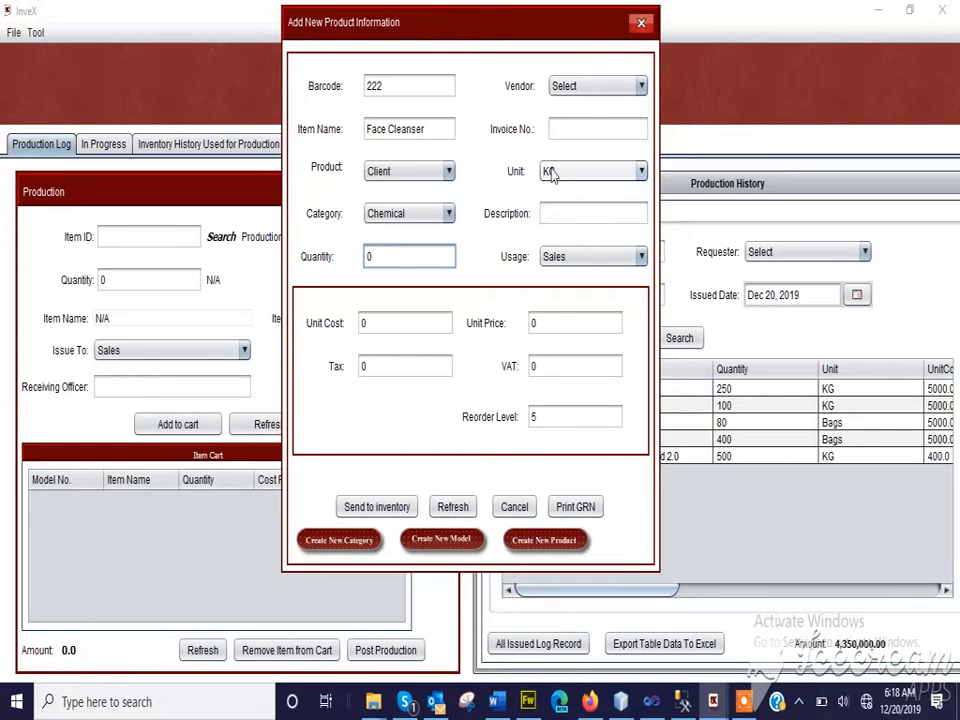
left_click(380, 508)
left_click(560, 384)
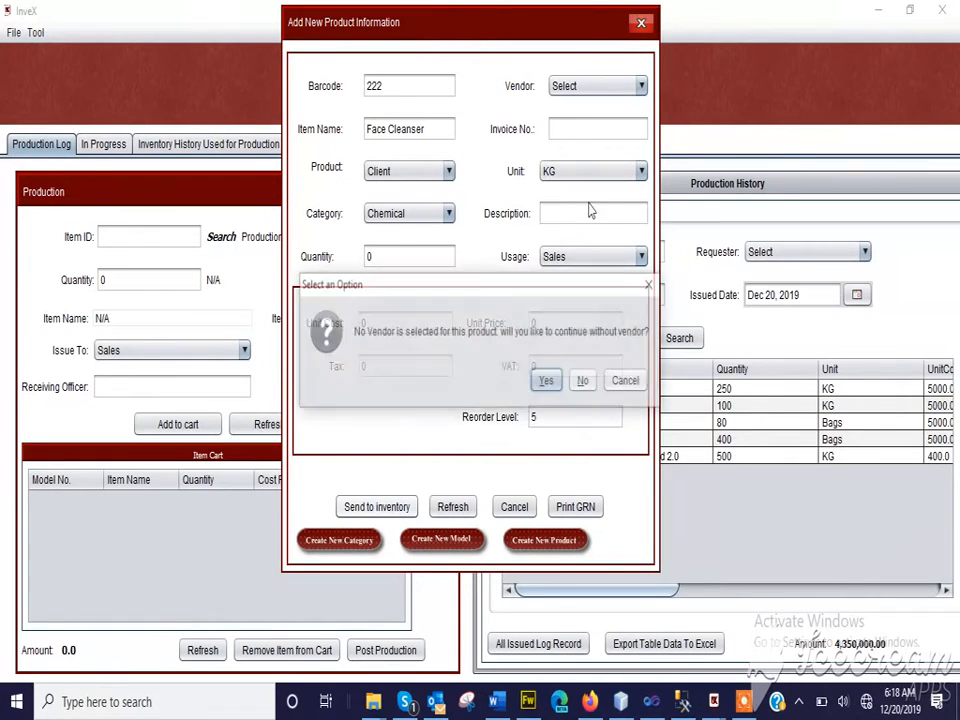
left_click(618, 378)
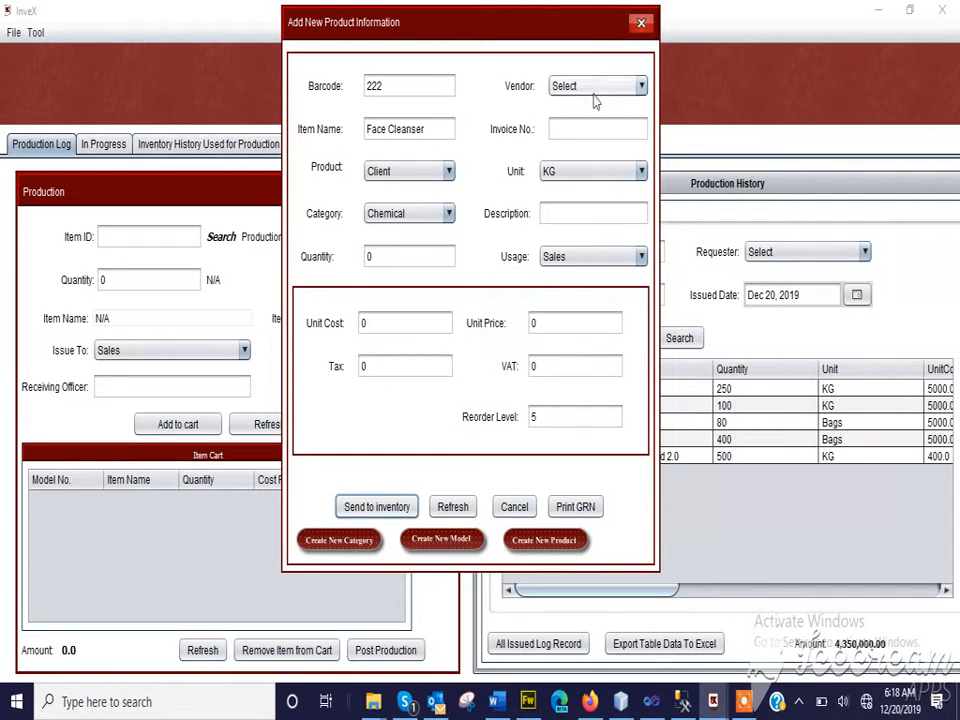
Set the vendor to PROTEUS and the invoice number to 112, send the new item to inventory and close the form
left_click(632, 88)
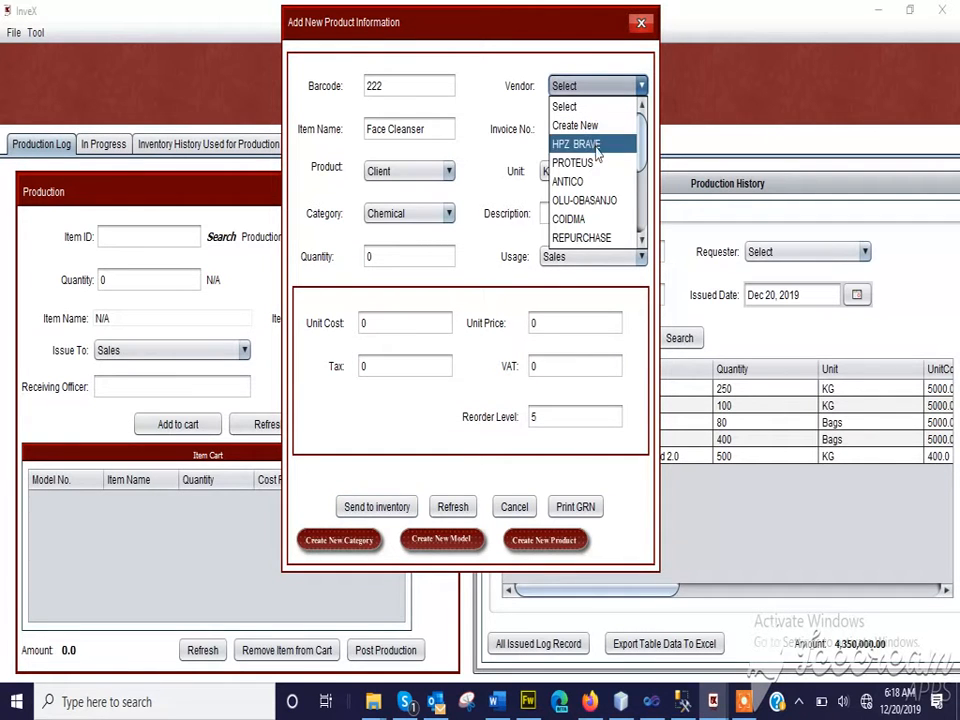
left_click(598, 163)
left_click(580, 129)
type("112")
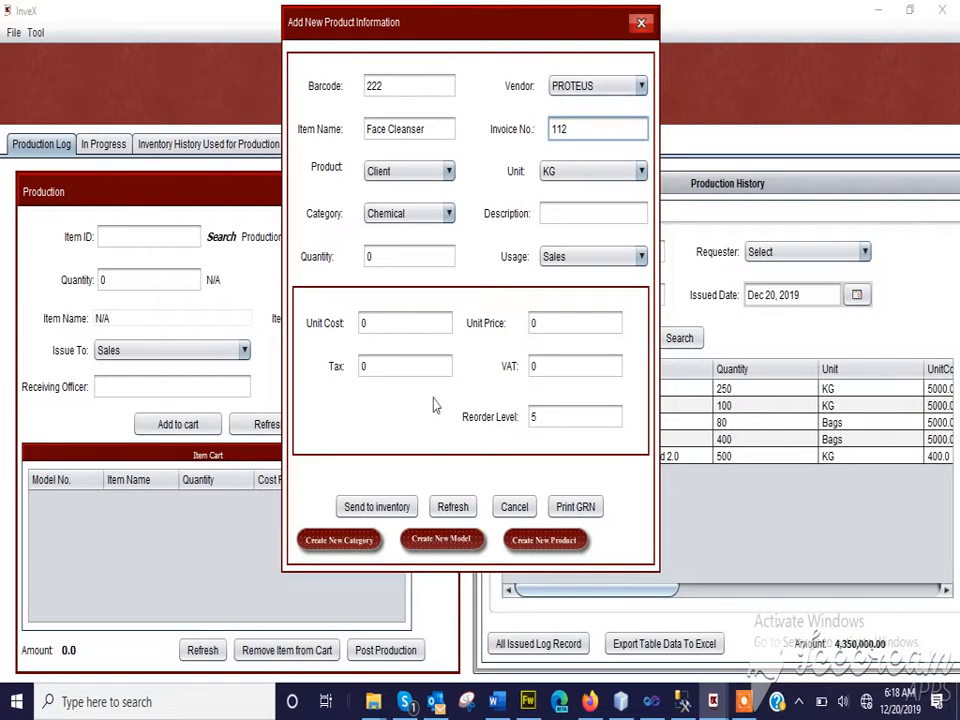
left_click(383, 510)
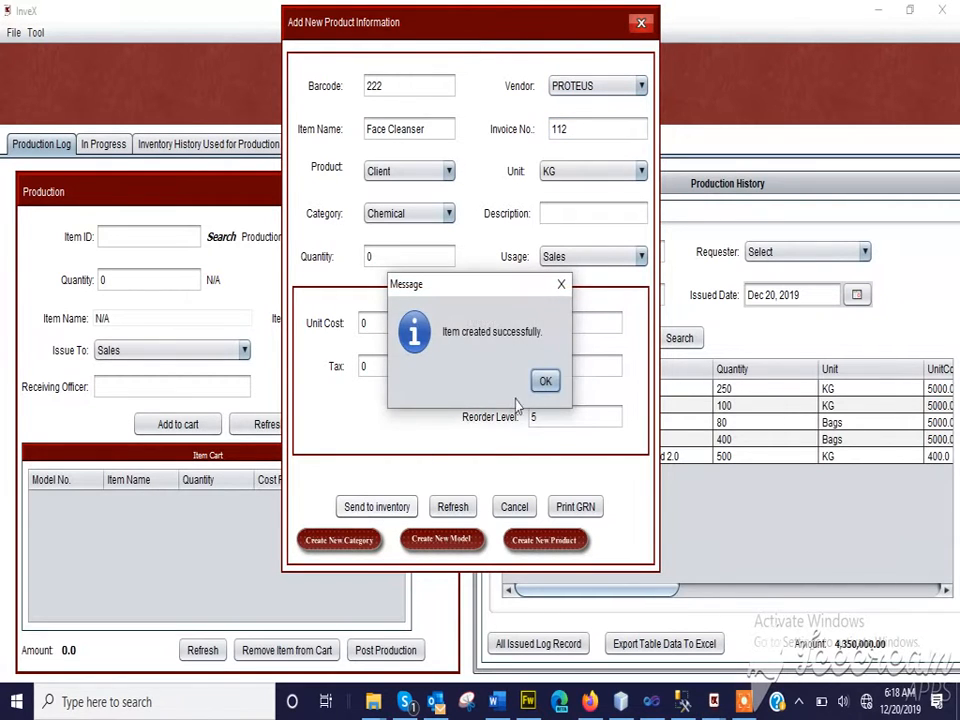
left_click(542, 378)
left_click(641, 23)
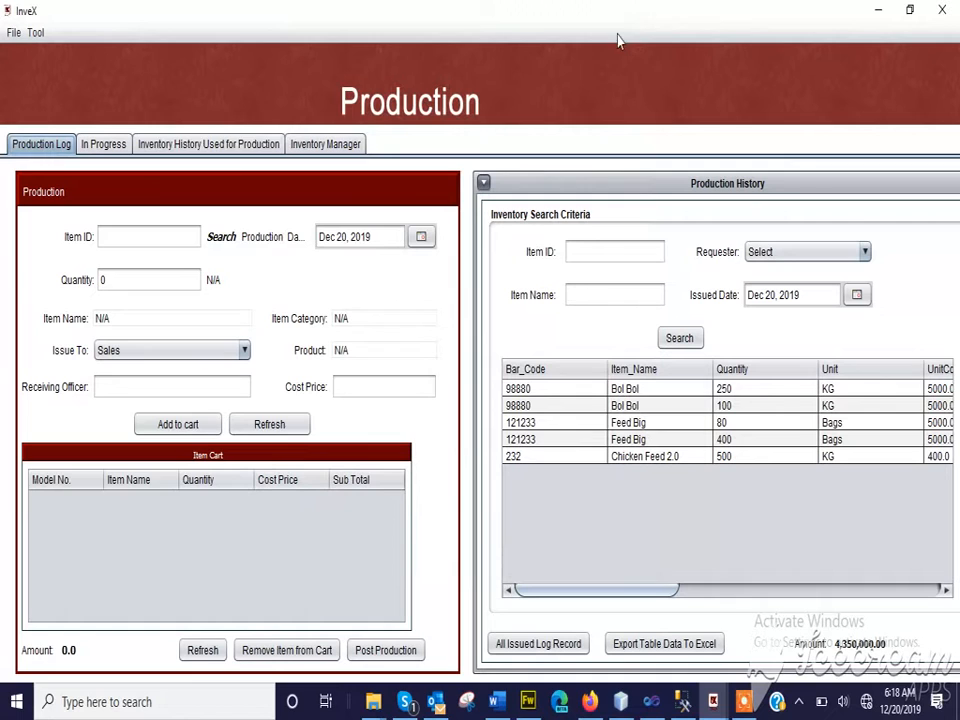
Add 55 KG of Face Cleanser to the production cart for issue to Sales, entering the receiving officer's name
left_click(220, 237)
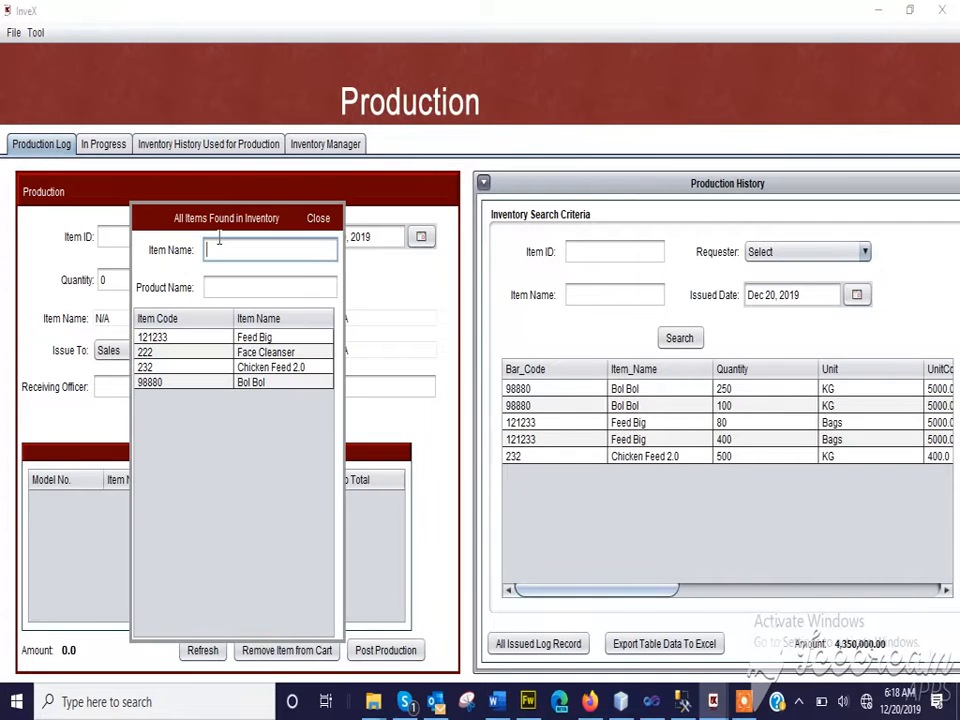
double_click(255, 354)
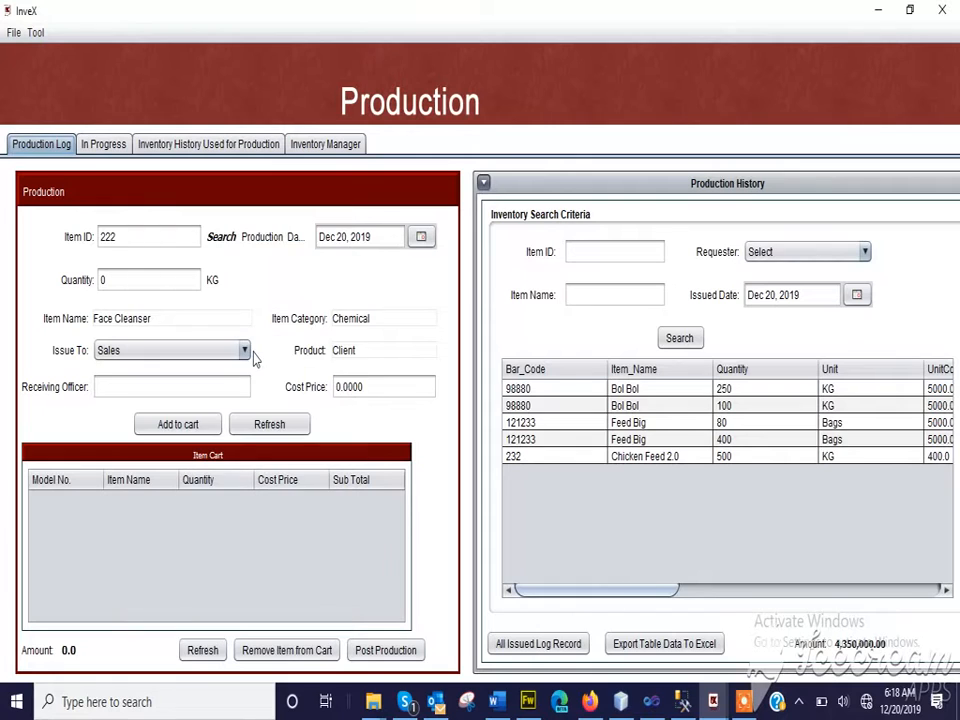
left_click(110, 283)
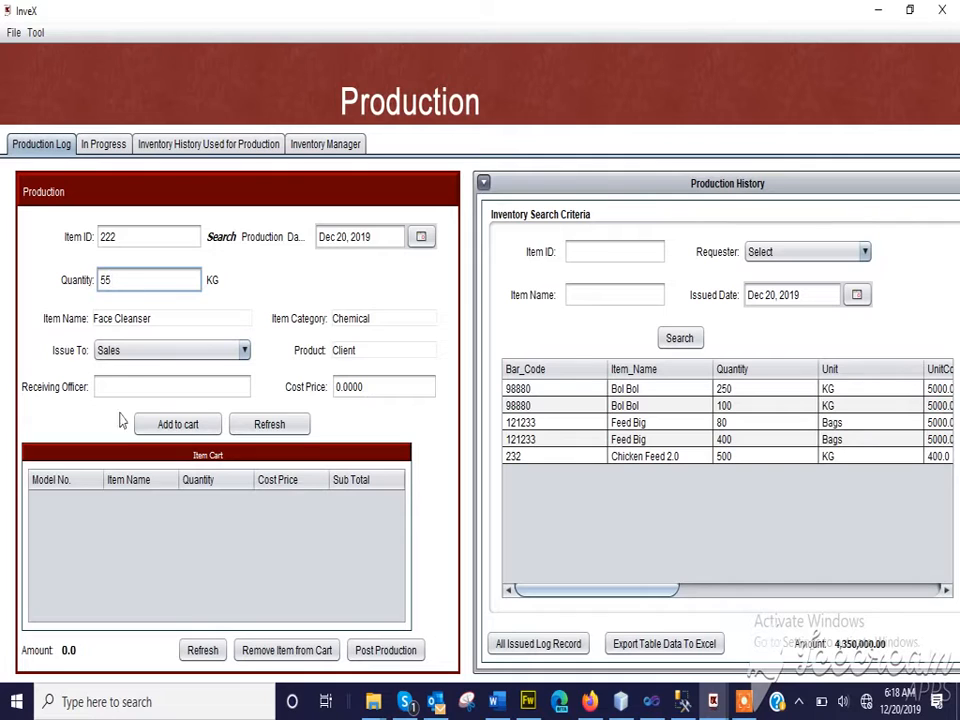
left_click(111, 383)
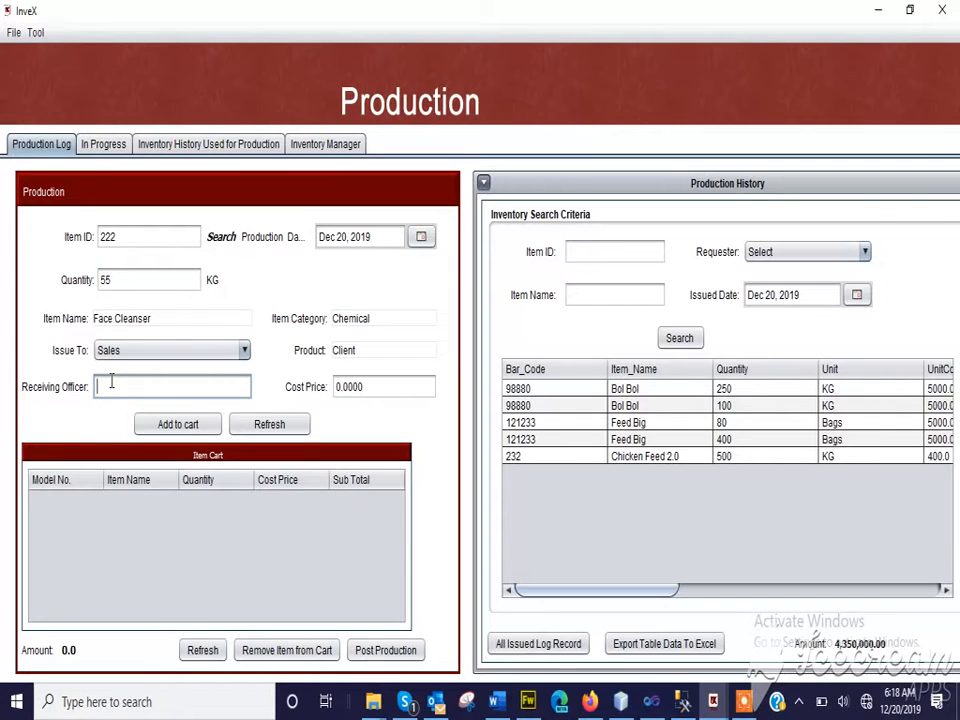
type("Emeka")
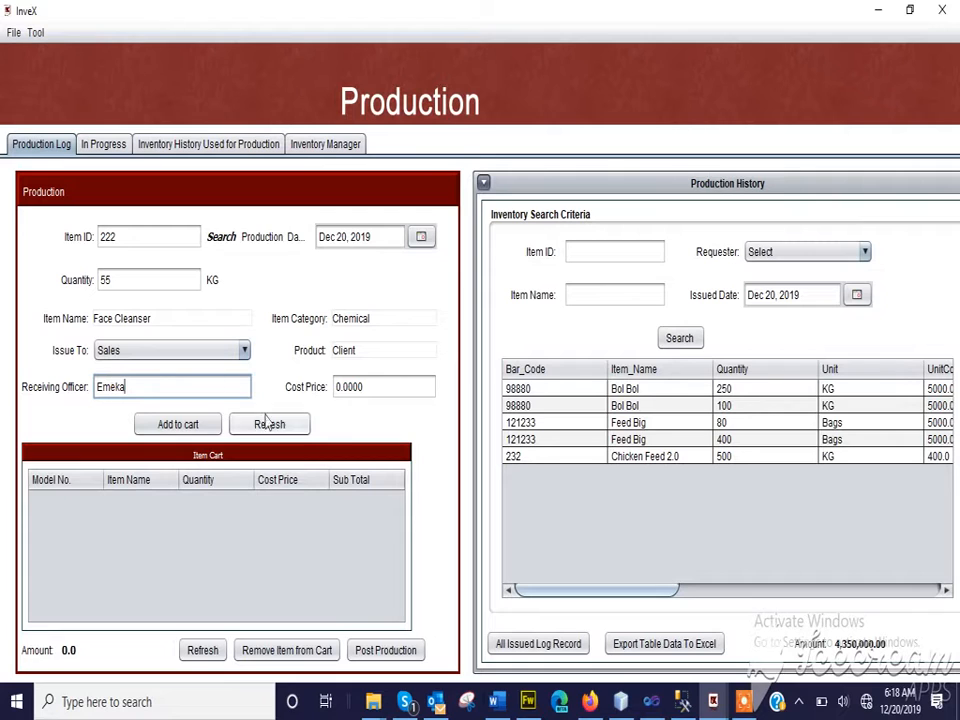
left_click(181, 424)
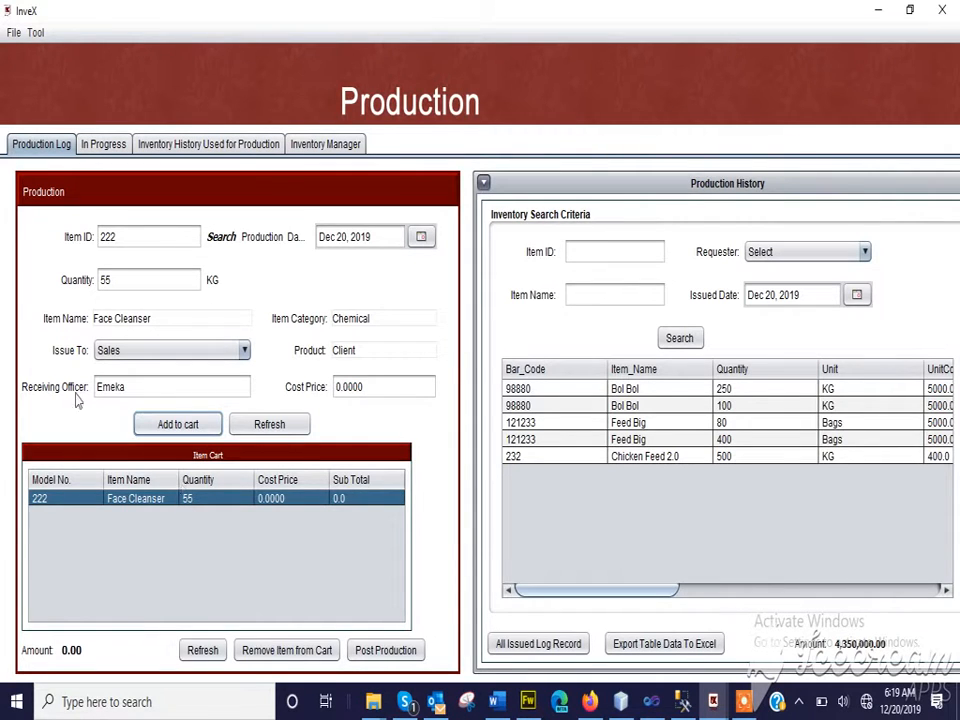
Post the Face Cleanser production to Sales and review the generated requisition invoice
left_click(380, 651)
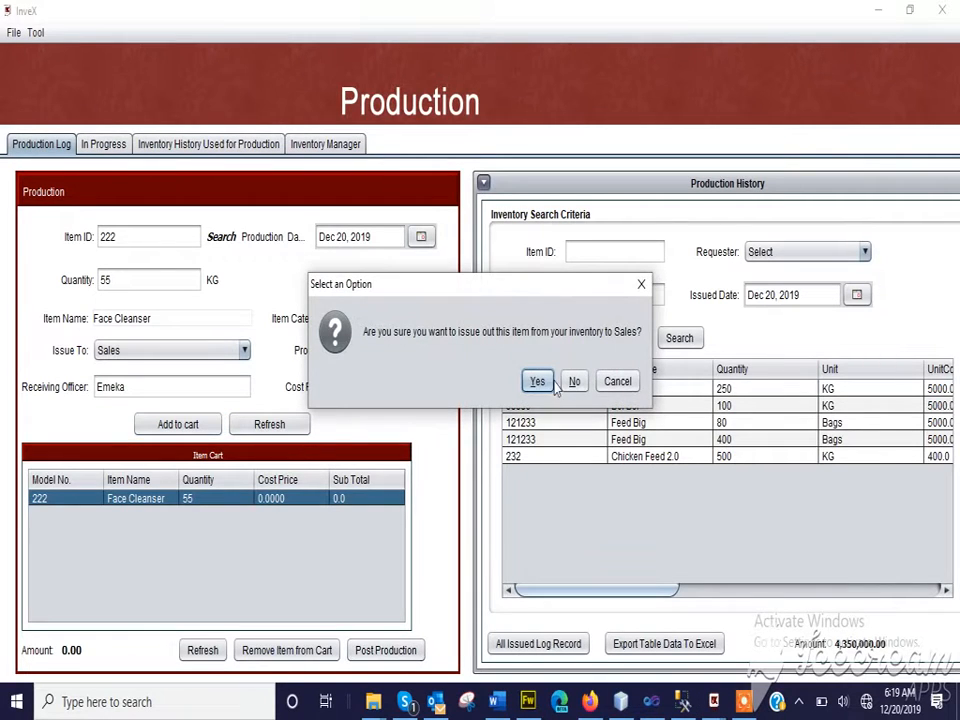
left_click(535, 383)
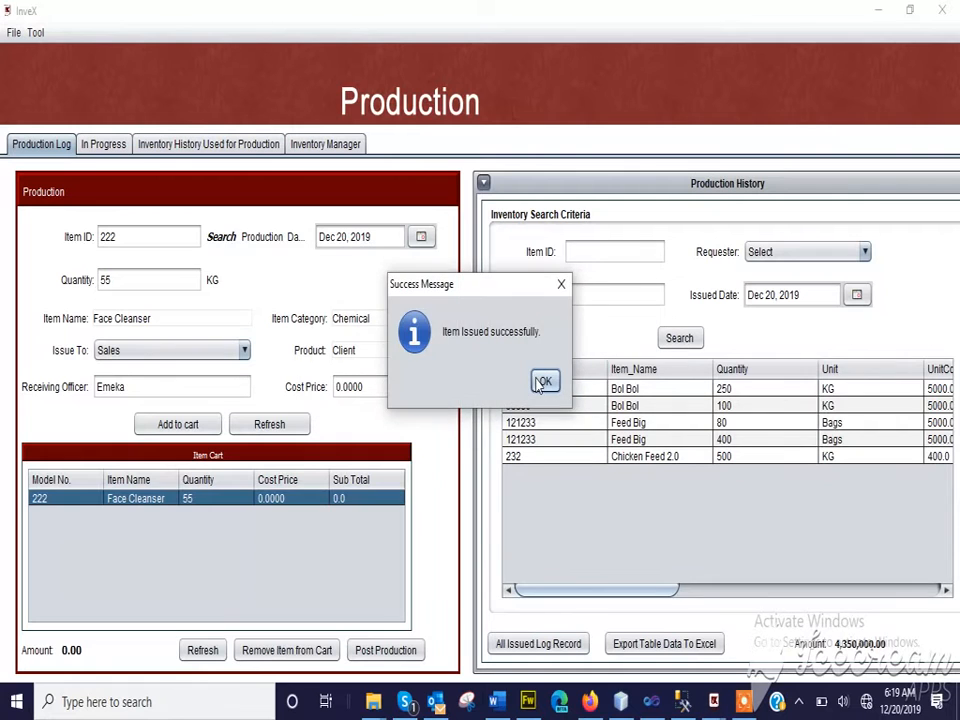
left_click(541, 383)
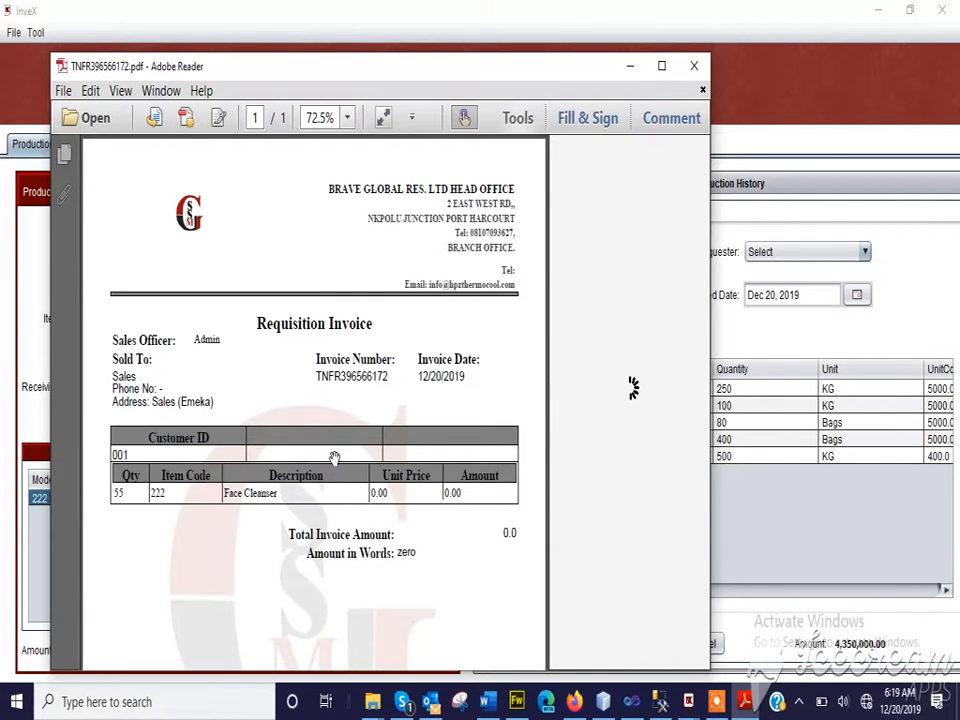
scroll(336, 467, "down", 2)
scroll(334, 457, "up", 1)
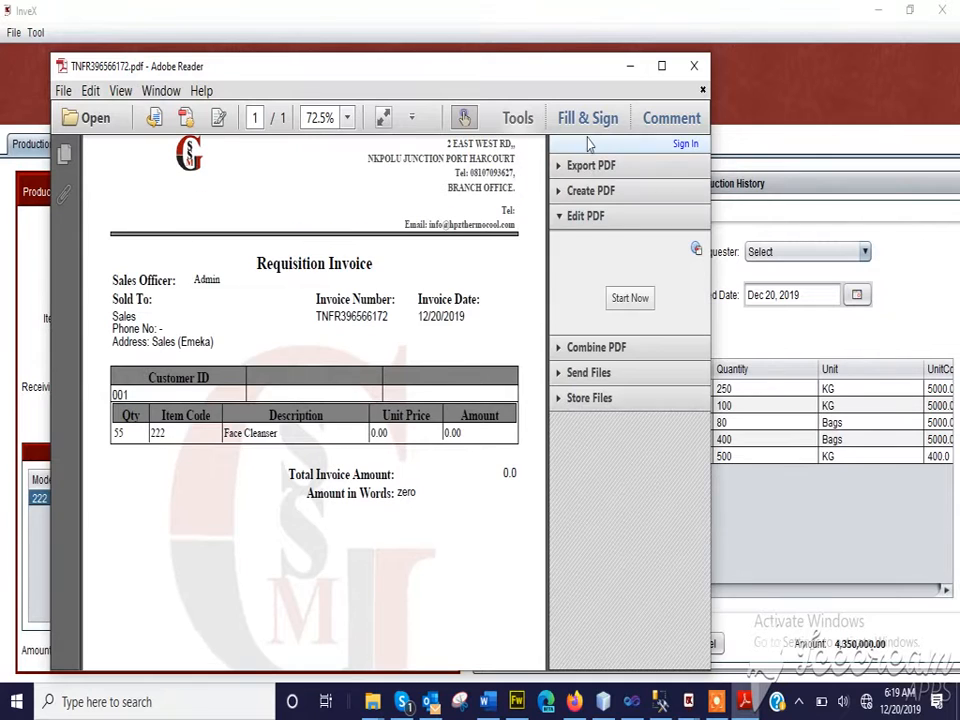
Close the requisition invoice, list all issued log records, and search the production history for items issued on Dec 20, 2019
left_click(704, 67)
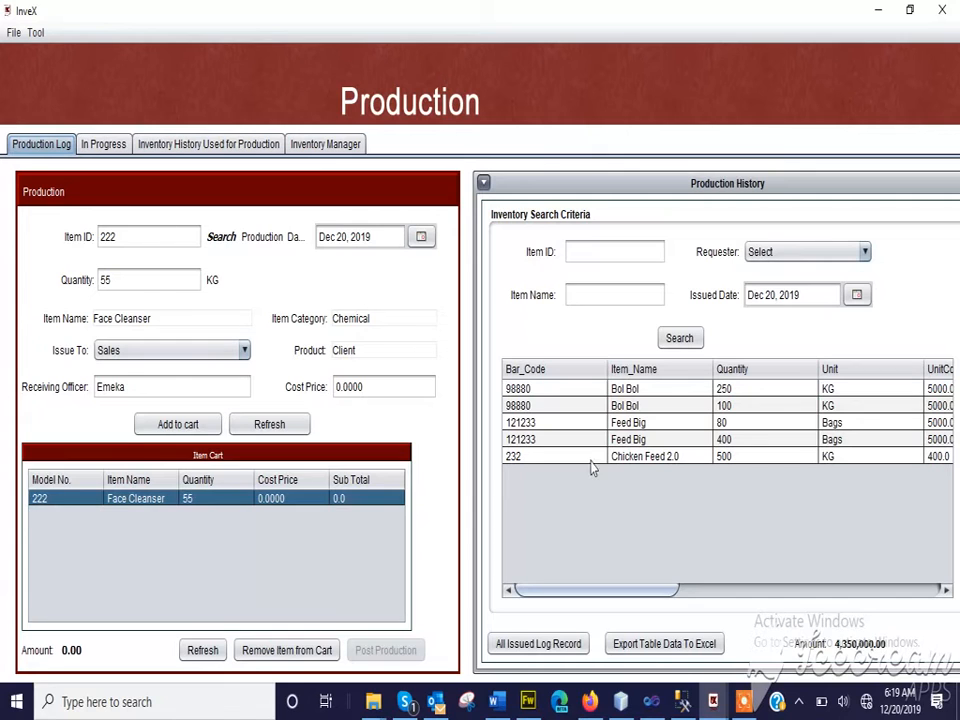
left_click(513, 645)
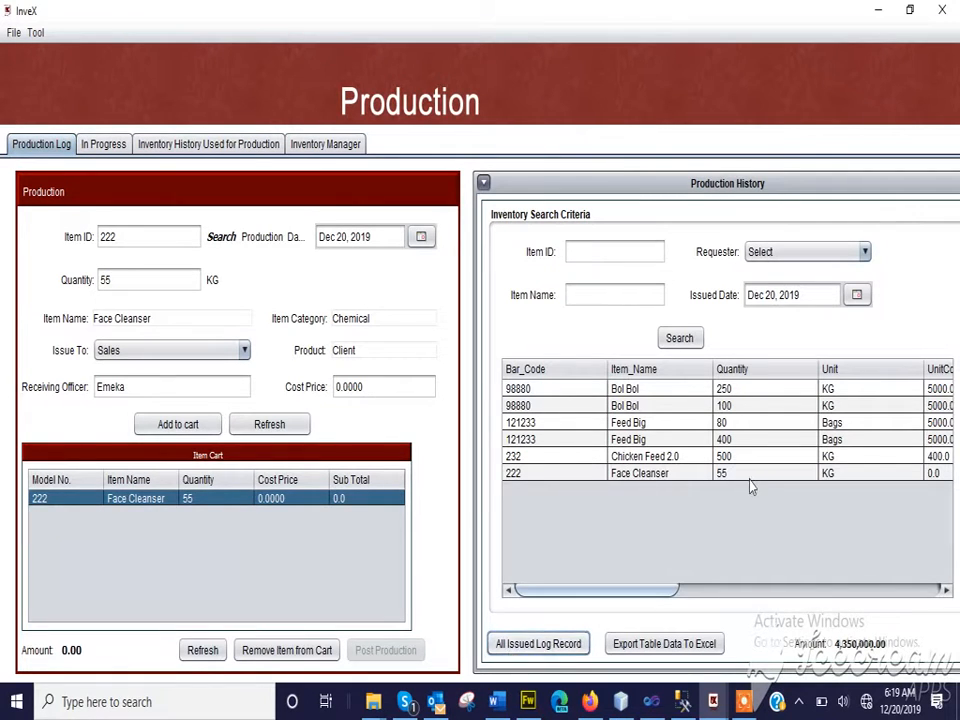
left_click(690, 475)
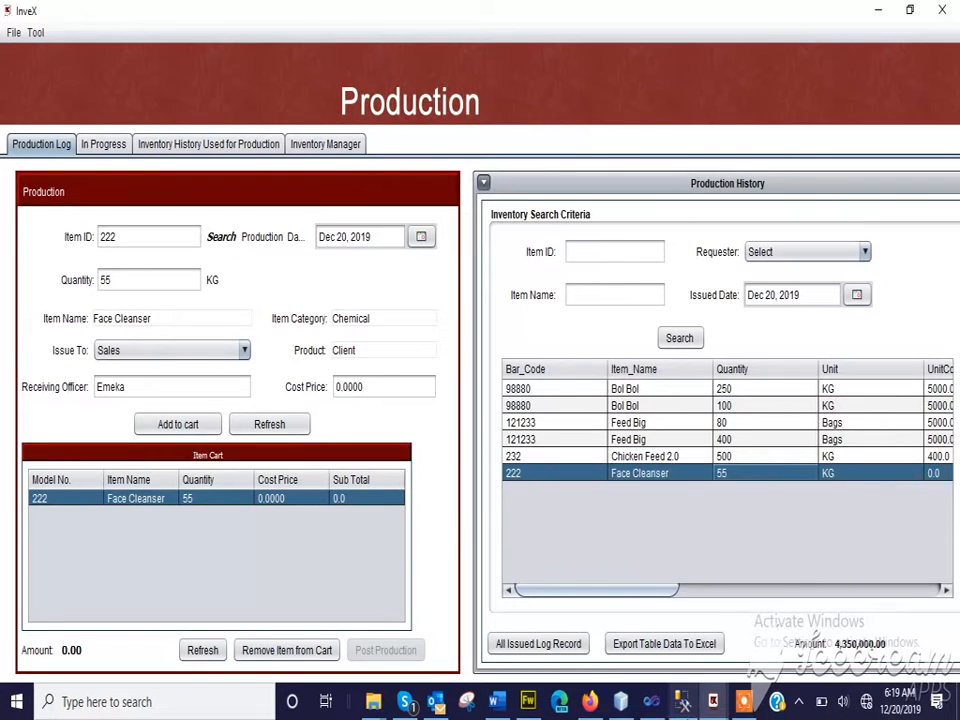
left_click(667, 340)
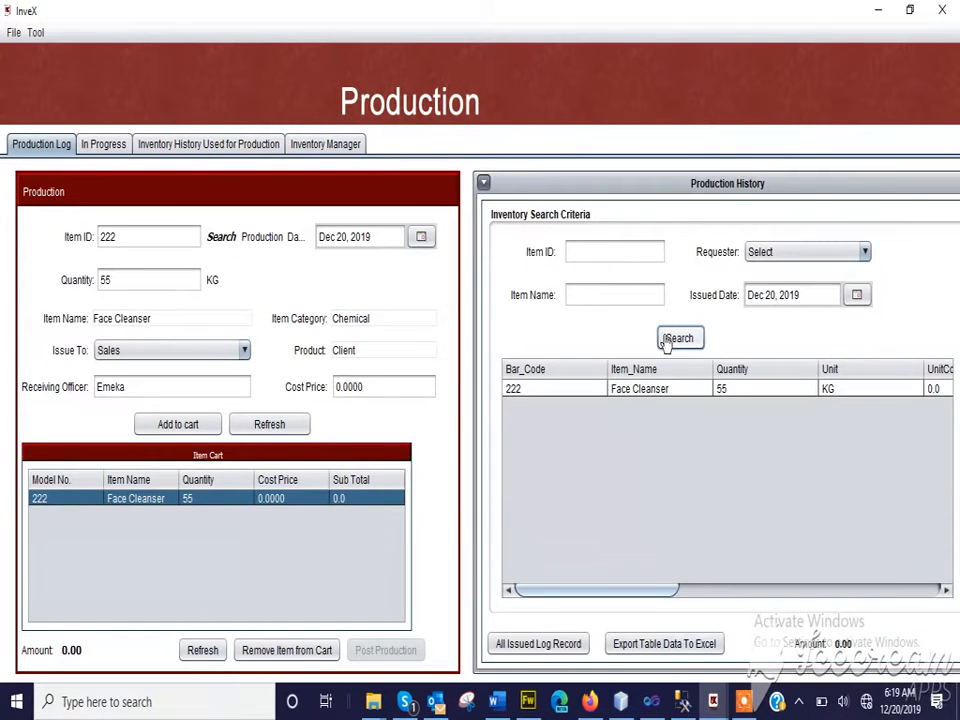
left_click(625, 400)
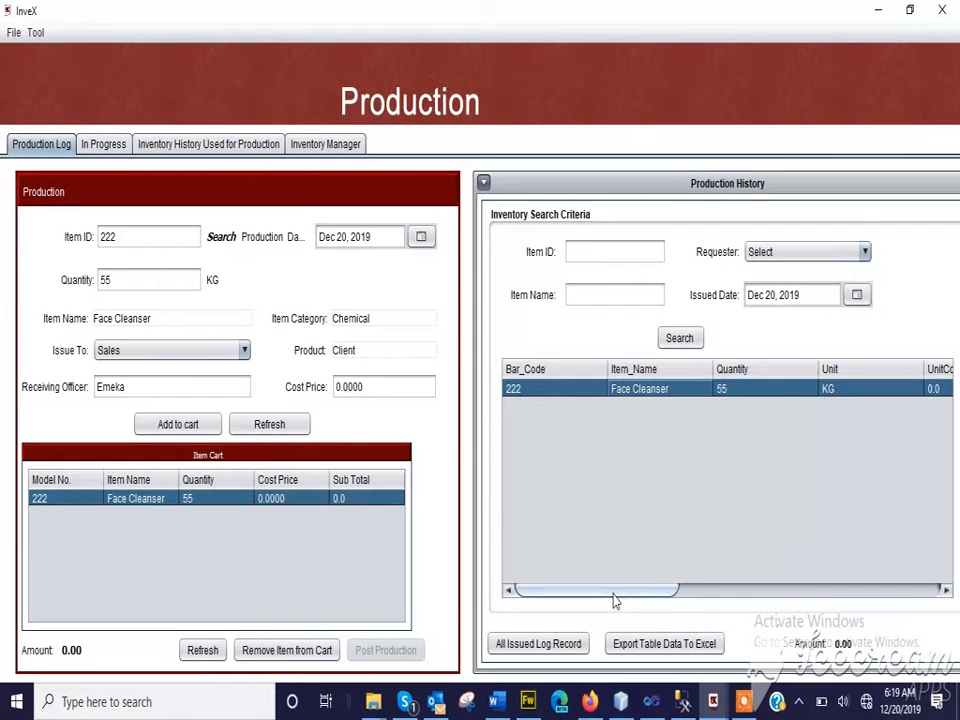
mouse_move(615, 600)
left_mouse_down()
mouse_move(664, 598)
mouse_move(609, 589)
left_mouse_up()
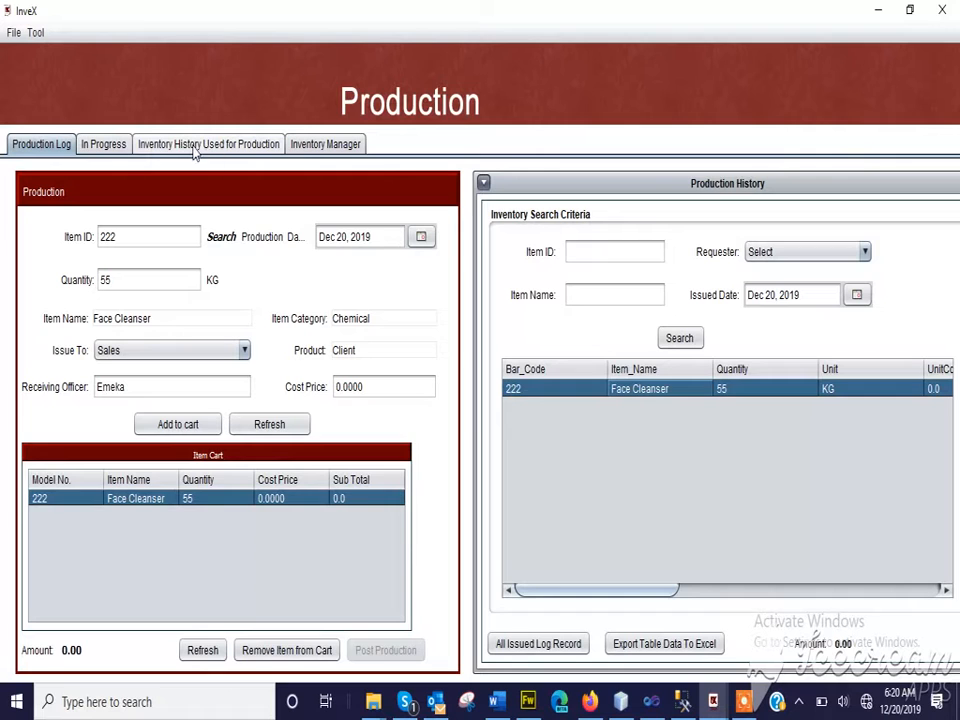
Review the Dec 20, 2019 inventory used for production, the inventory still in processing, and the available issue destinations
left_click(247, 150)
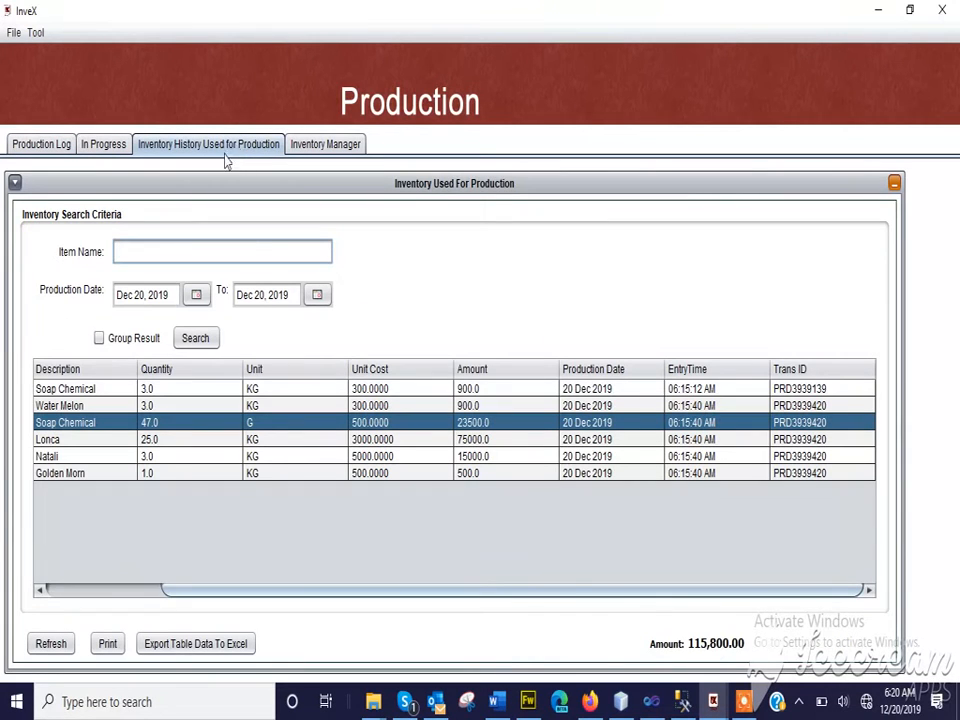
left_click(195, 341)
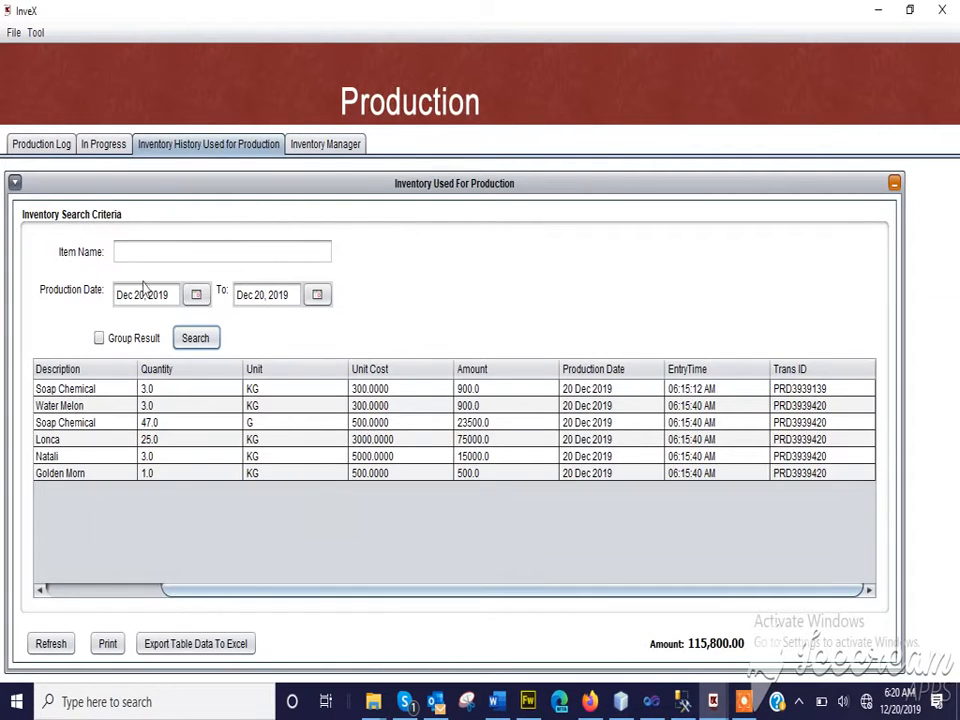
left_click(101, 146)
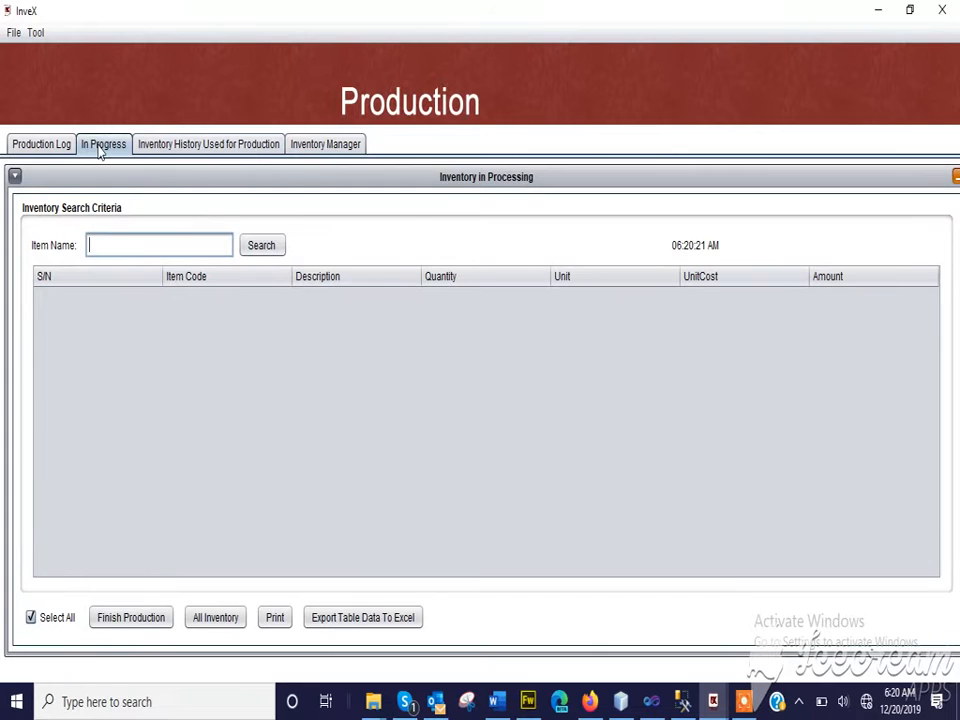
left_click(34, 145)
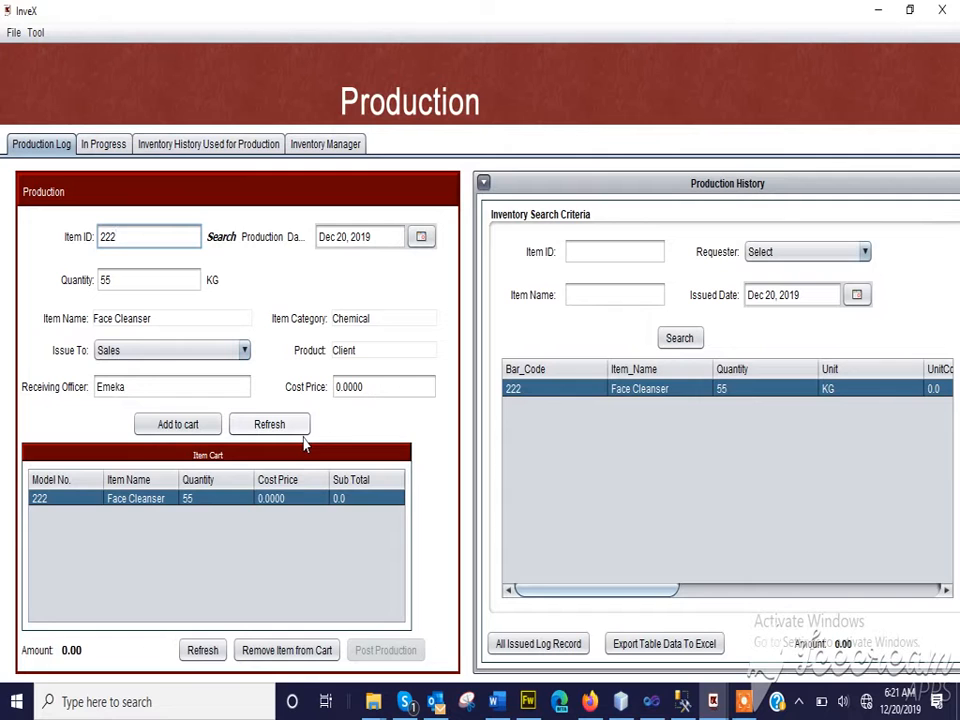
left_click(244, 350)
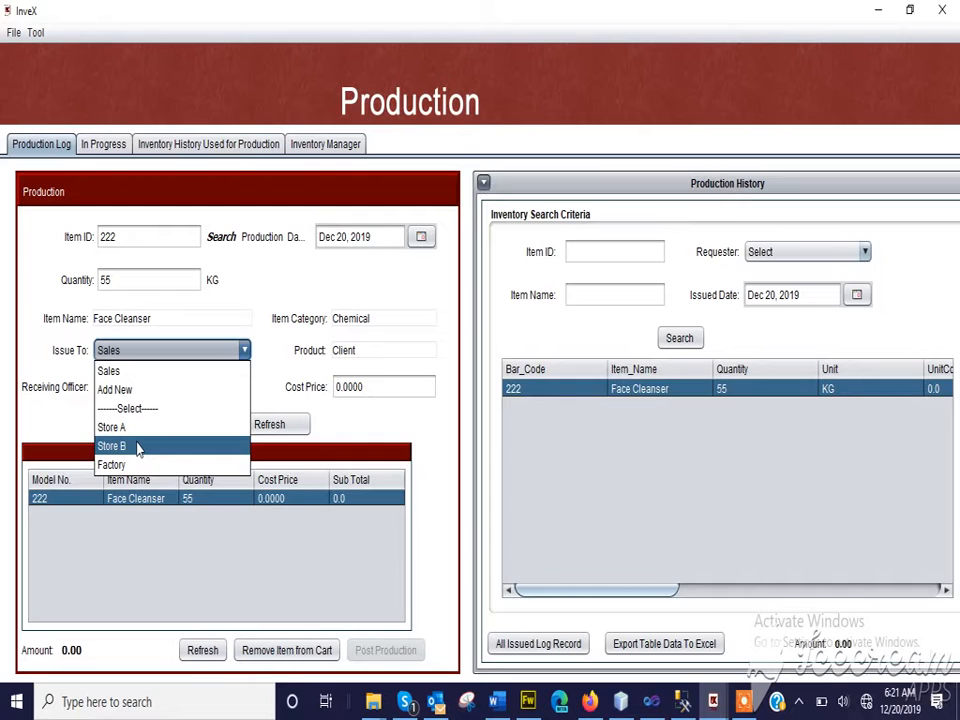
left_click(113, 351)
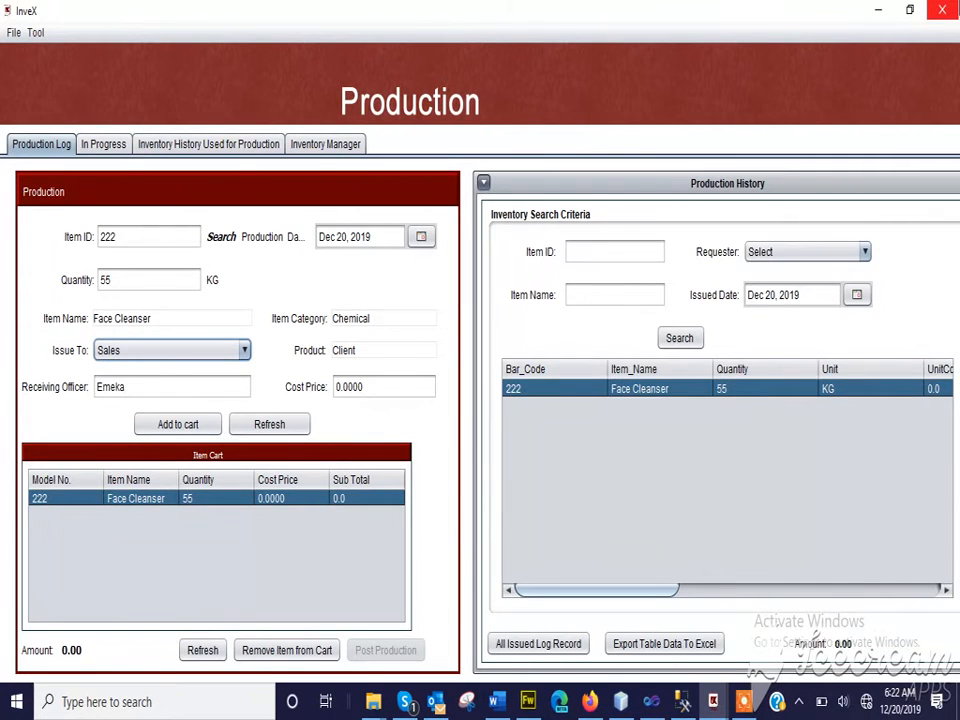
Leave the Production module and open the list of items awaiting receipt from production in the Sales inventory
left_click(942, 10)
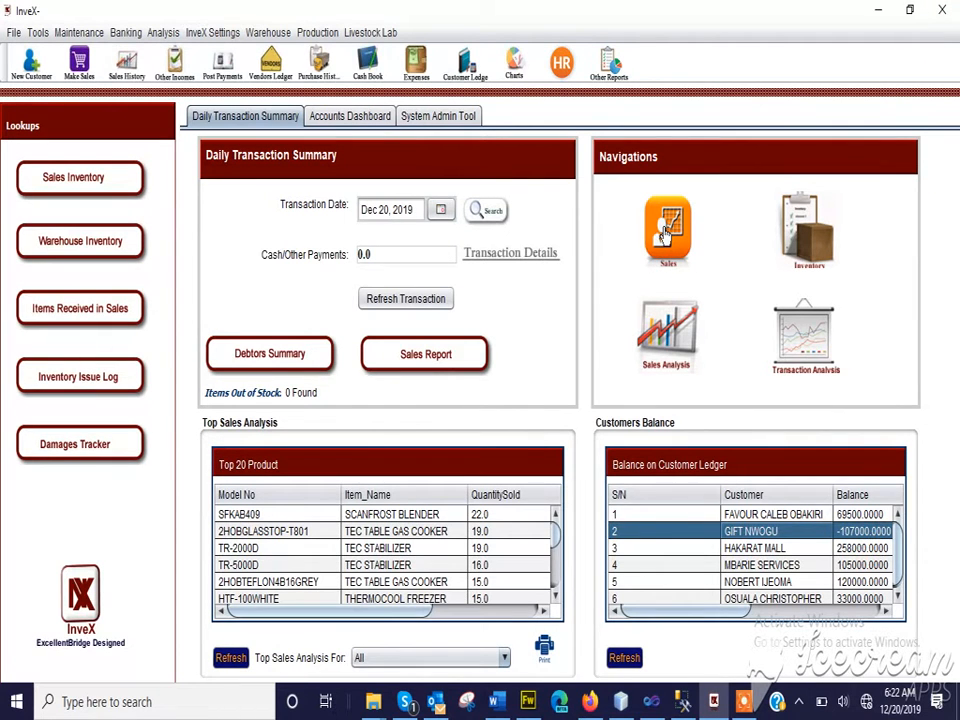
left_click(664, 234)
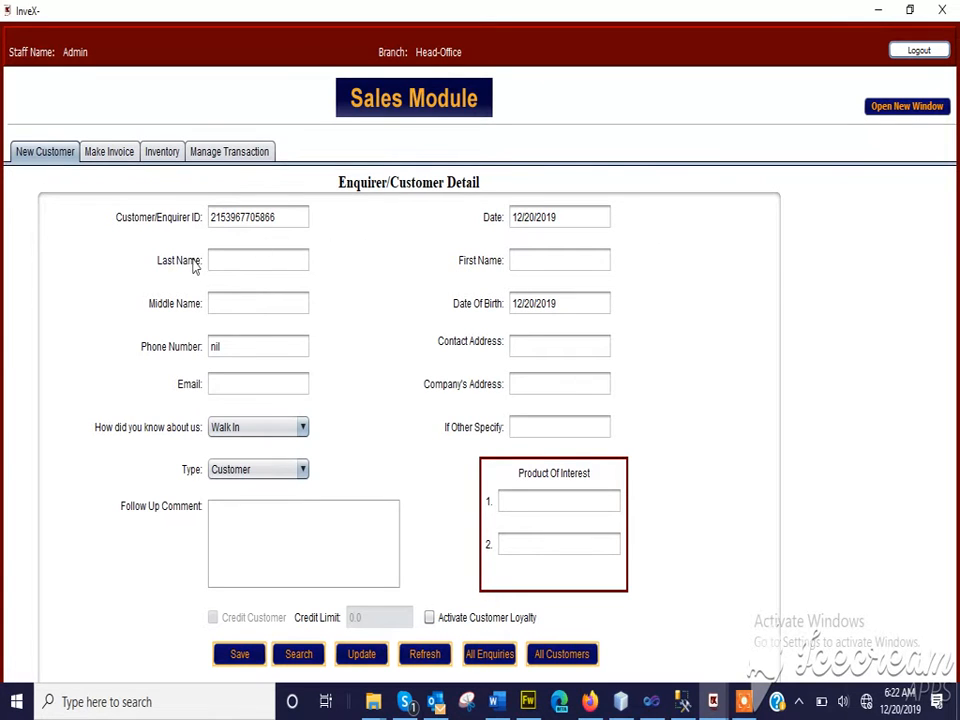
left_click(160, 153)
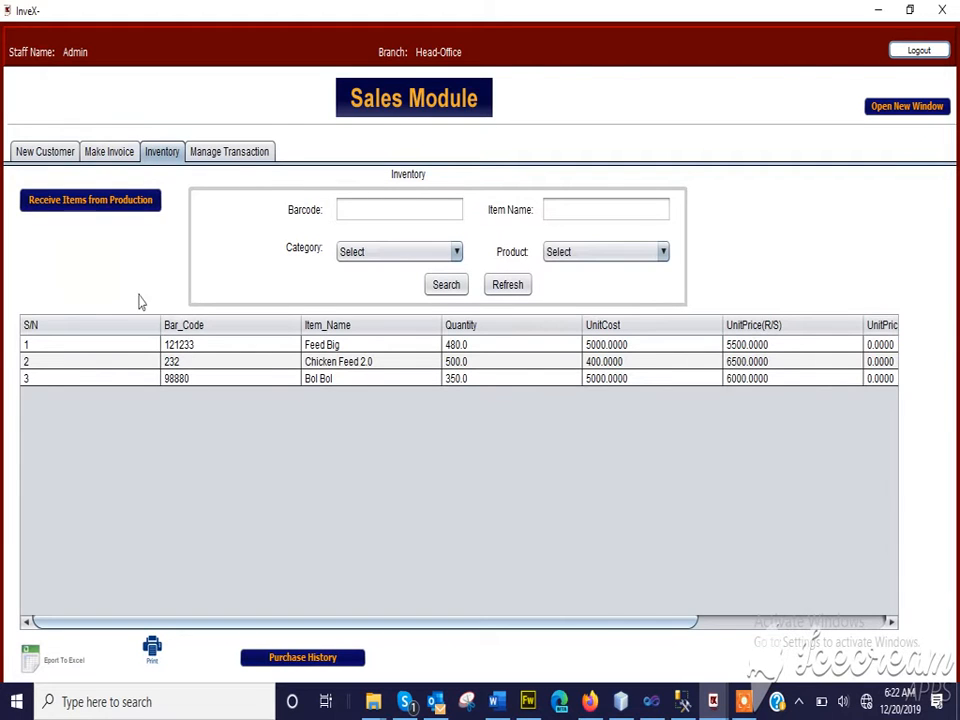
left_click(94, 205)
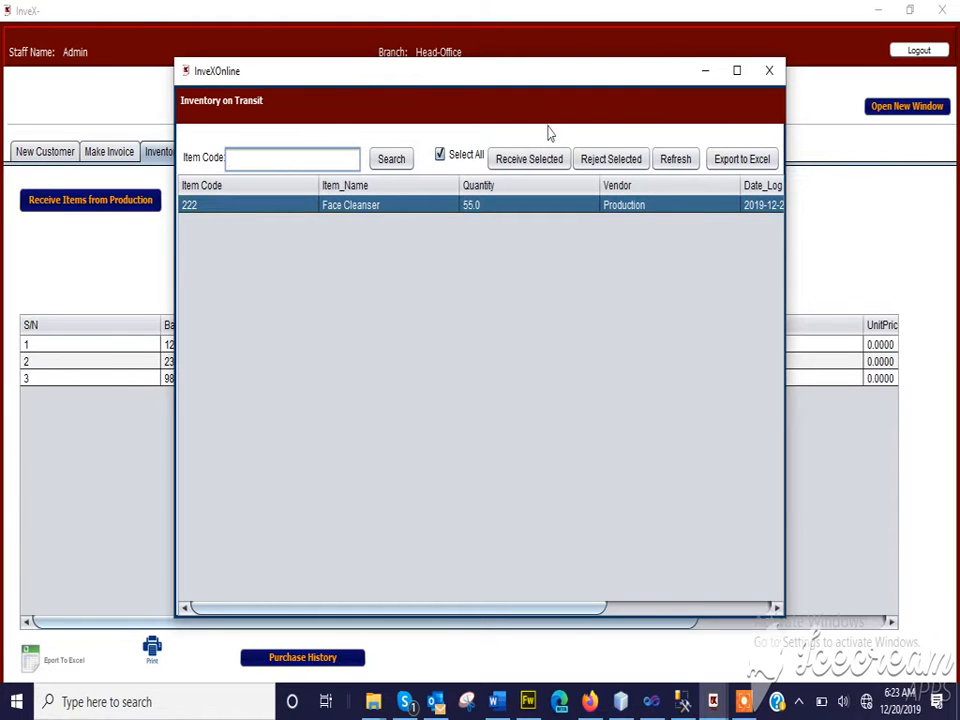
Receive the Face Cleanser from production into the sales inventory, then refresh the stock list and select its row
left_click(542, 168)
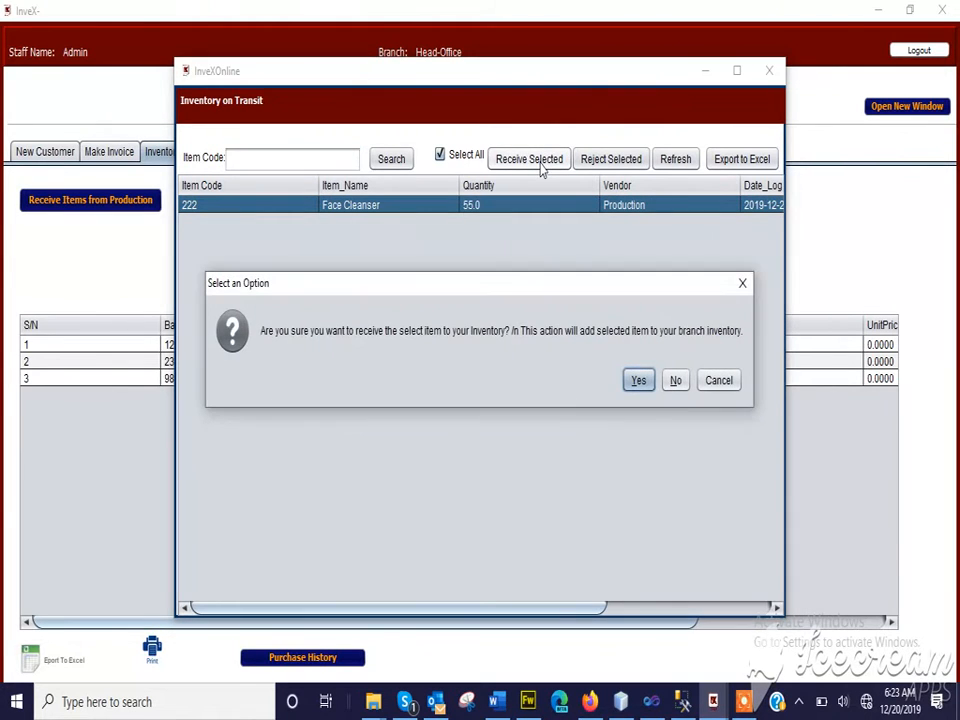
left_click(639, 384)
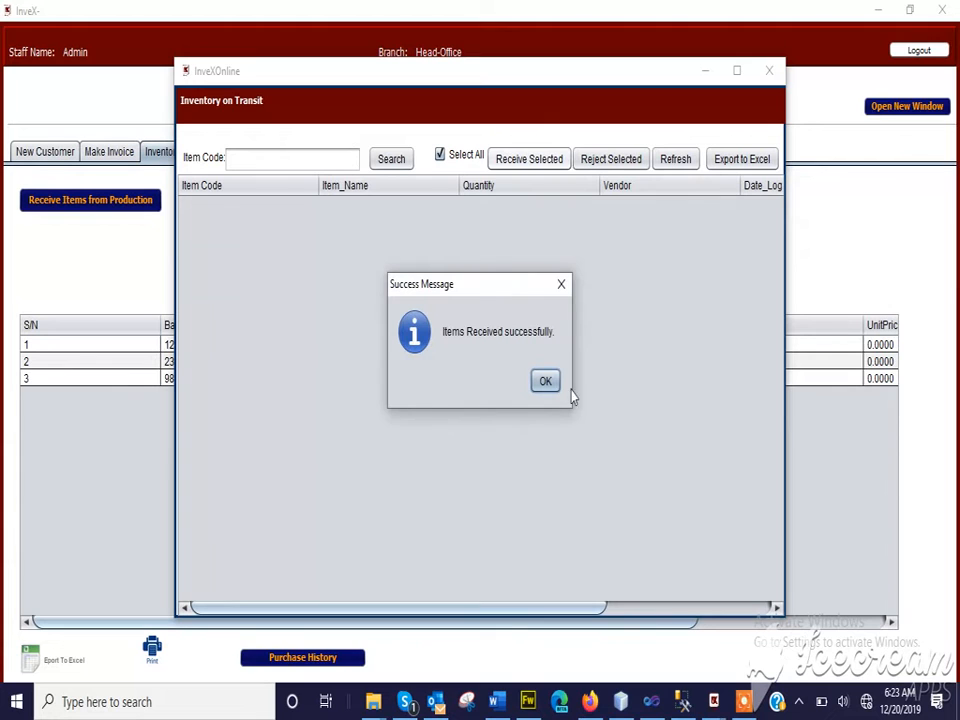
left_click(543, 380)
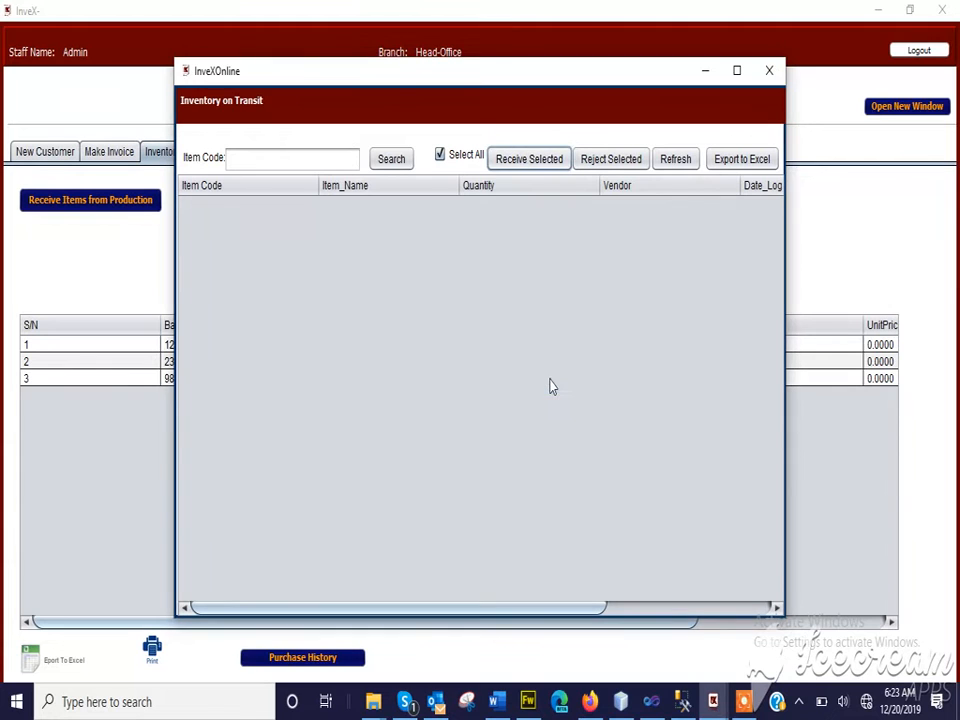
left_click(772, 74)
left_click(518, 287)
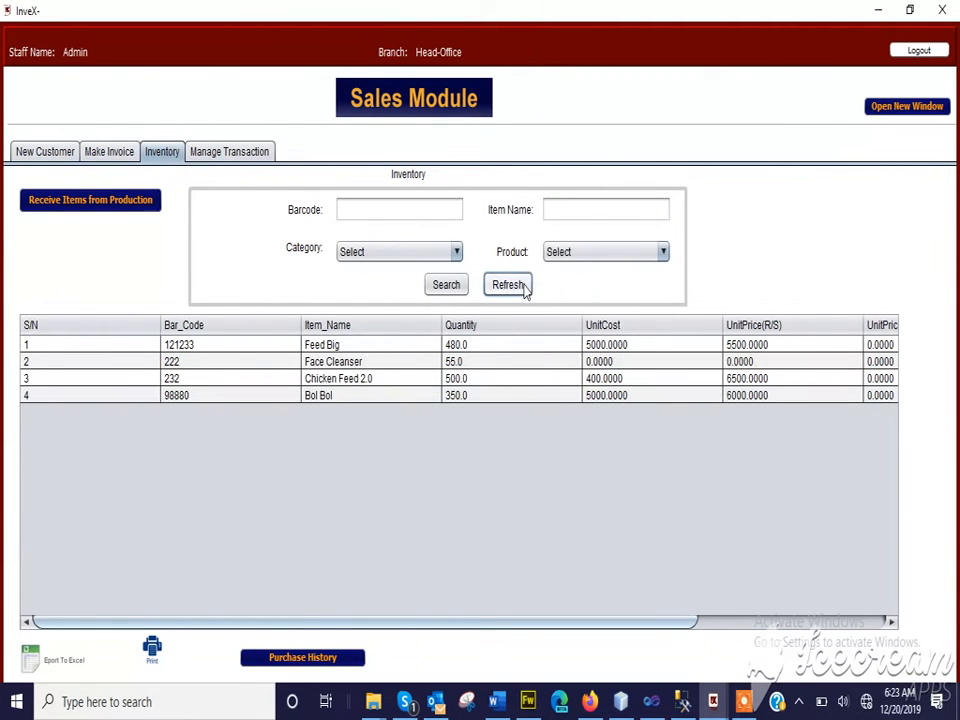
left_click(321, 365)
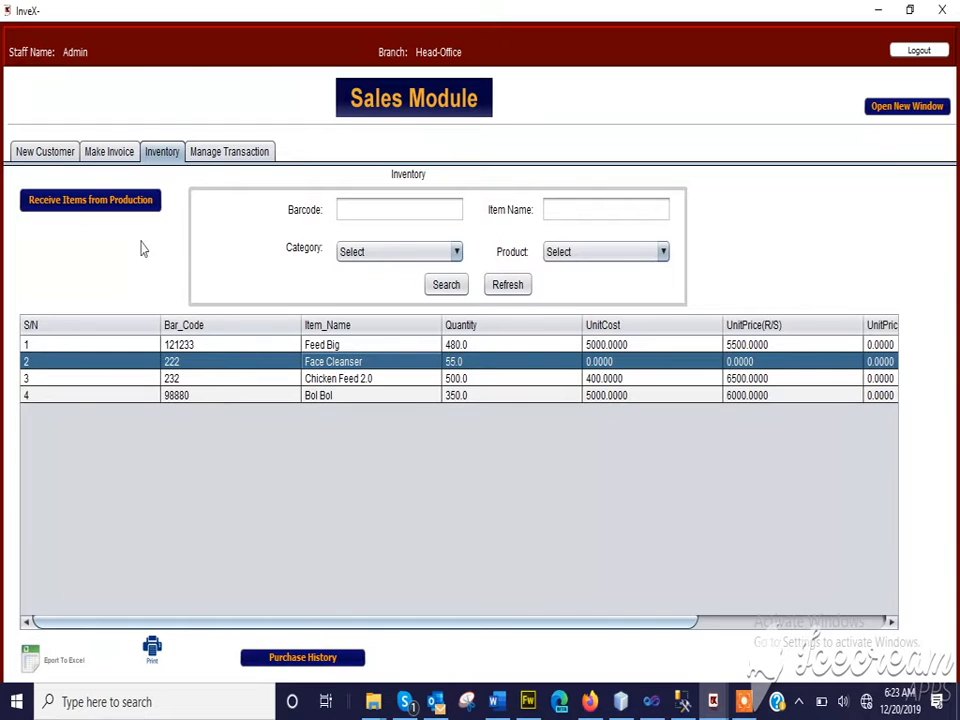
Register and save a new walk-in customer with last name Lagos Distribution Co, entering the customer's phone number
left_click(52, 153)
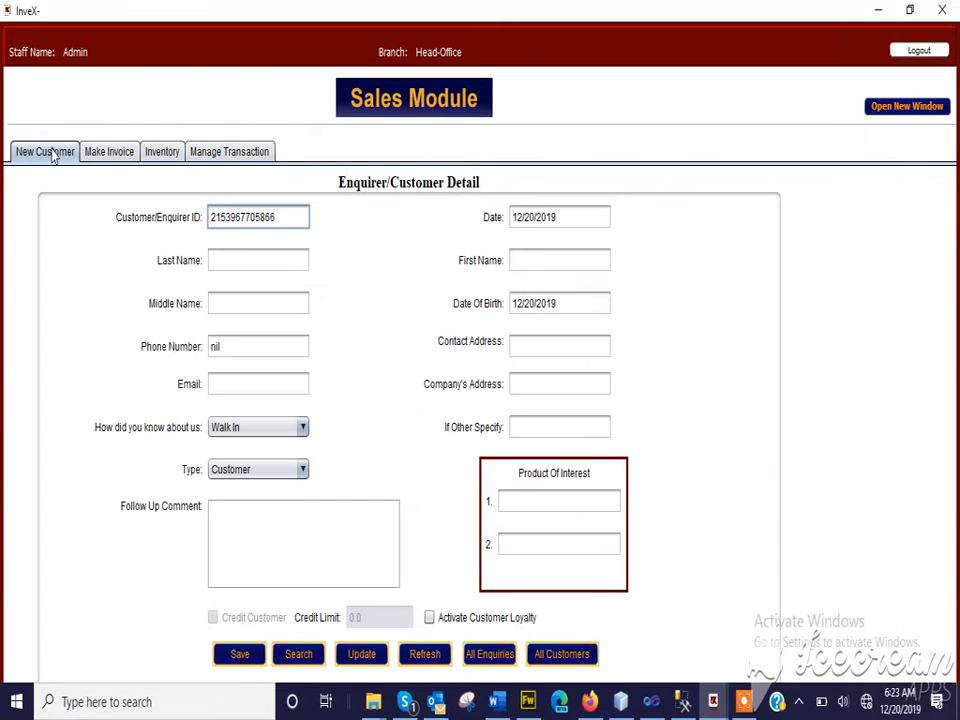
left_click(160, 152)
left_click(52, 154)
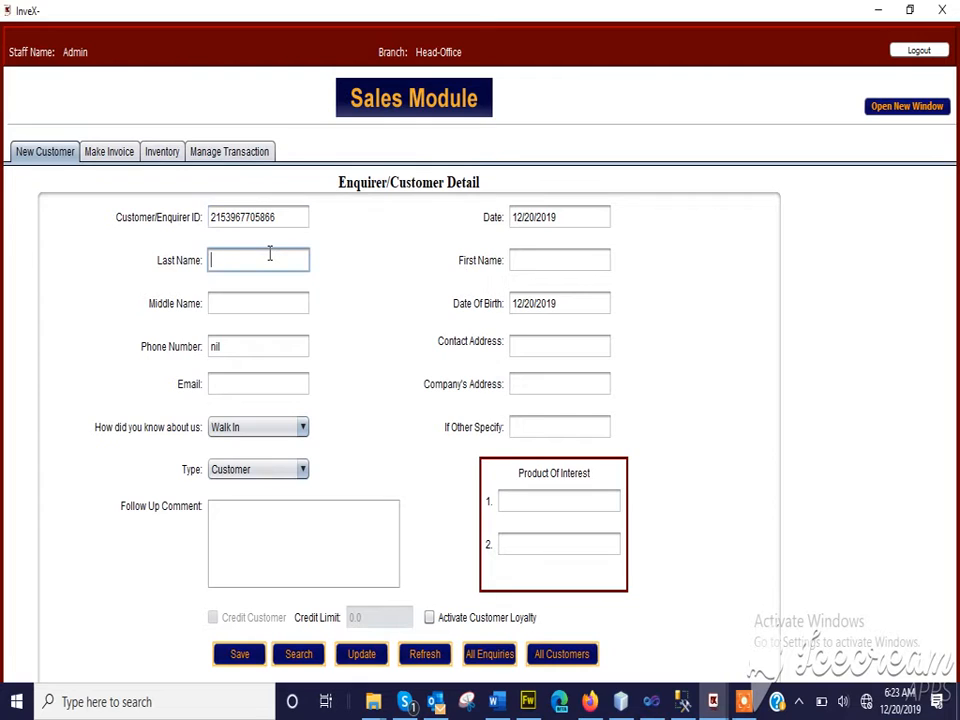
type("Lagos Distribution Co")
double_click(231, 347)
type("012555")
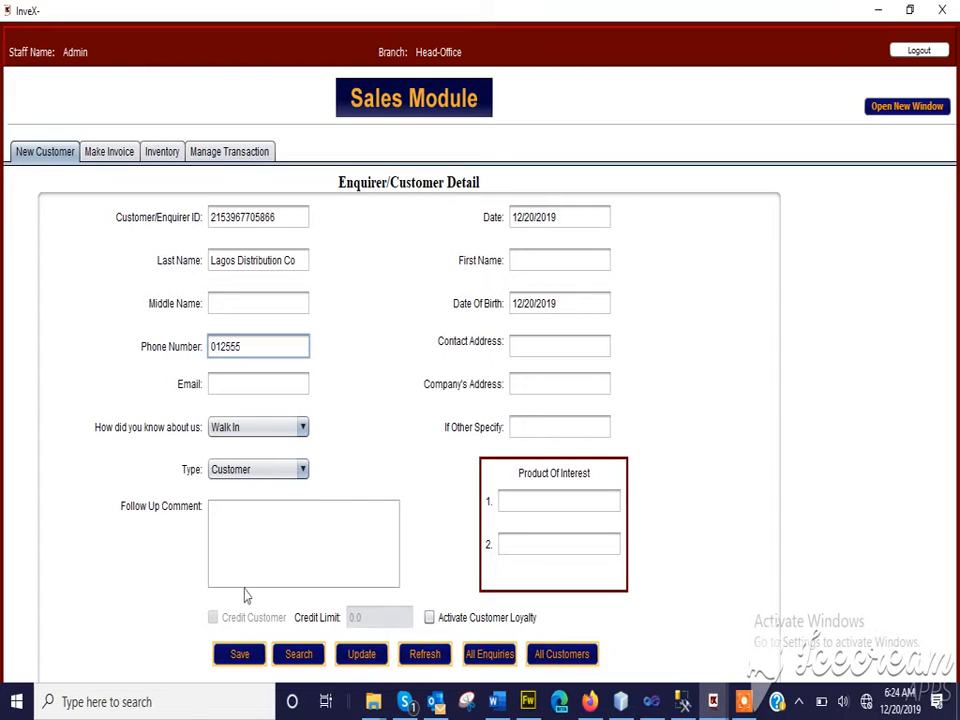
left_click(233, 662)
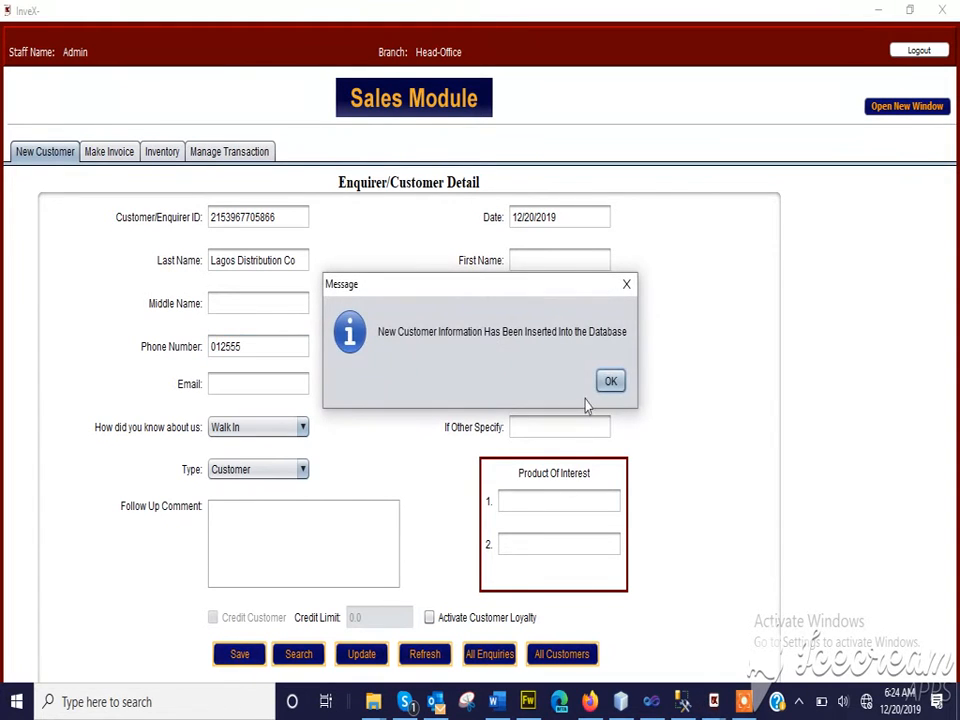
left_click(609, 382)
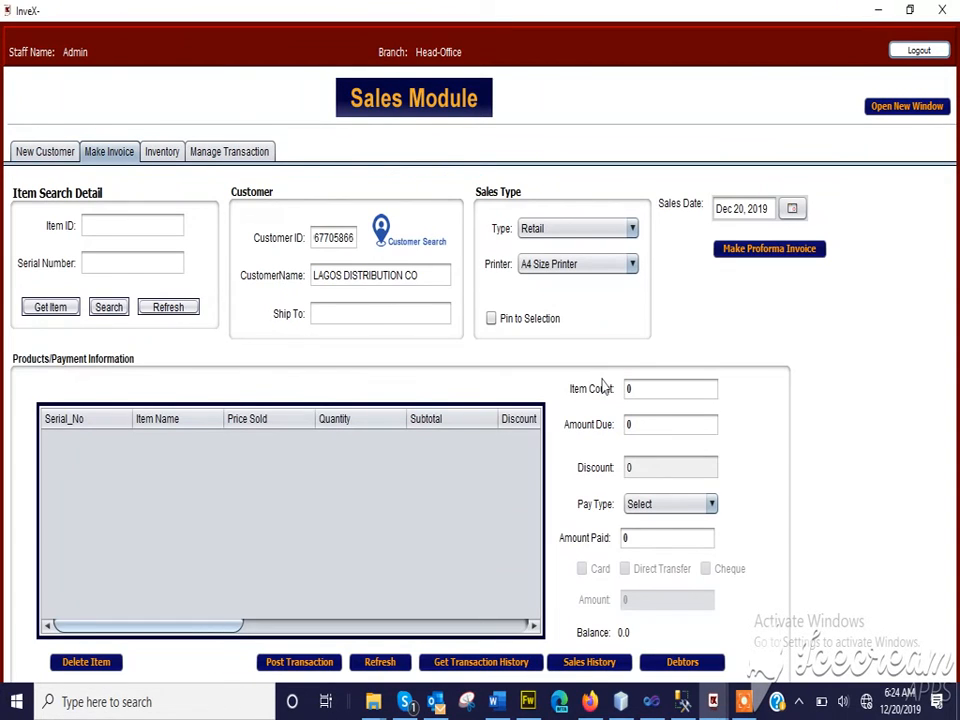
Add 10 Face Cleanser to the customer's invoice cart at a final selling price of 500
left_click(110, 308)
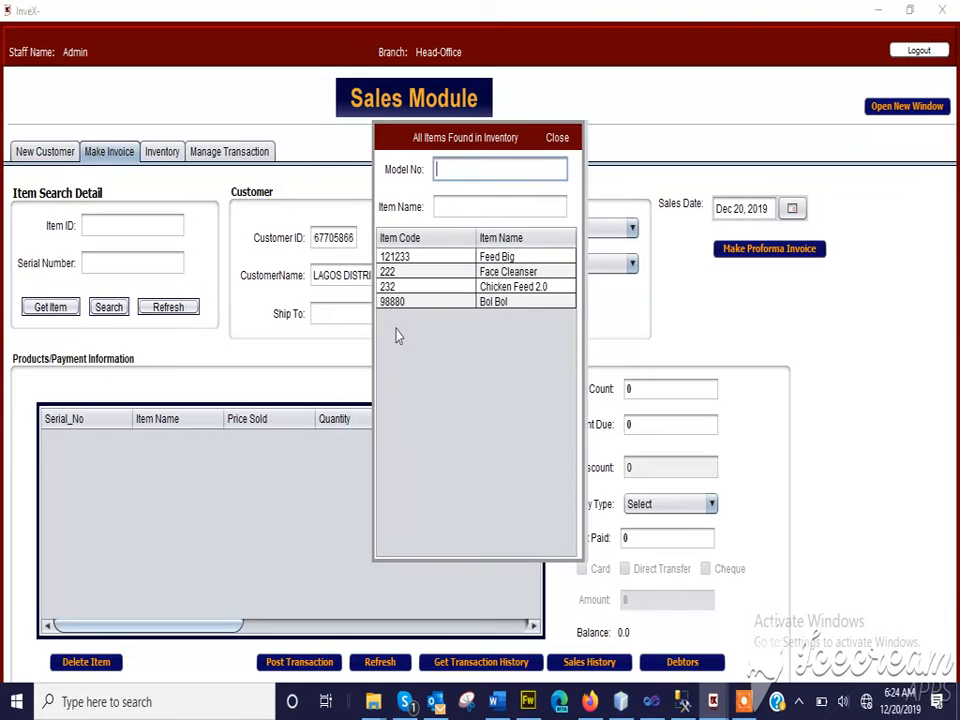
double_click(519, 271)
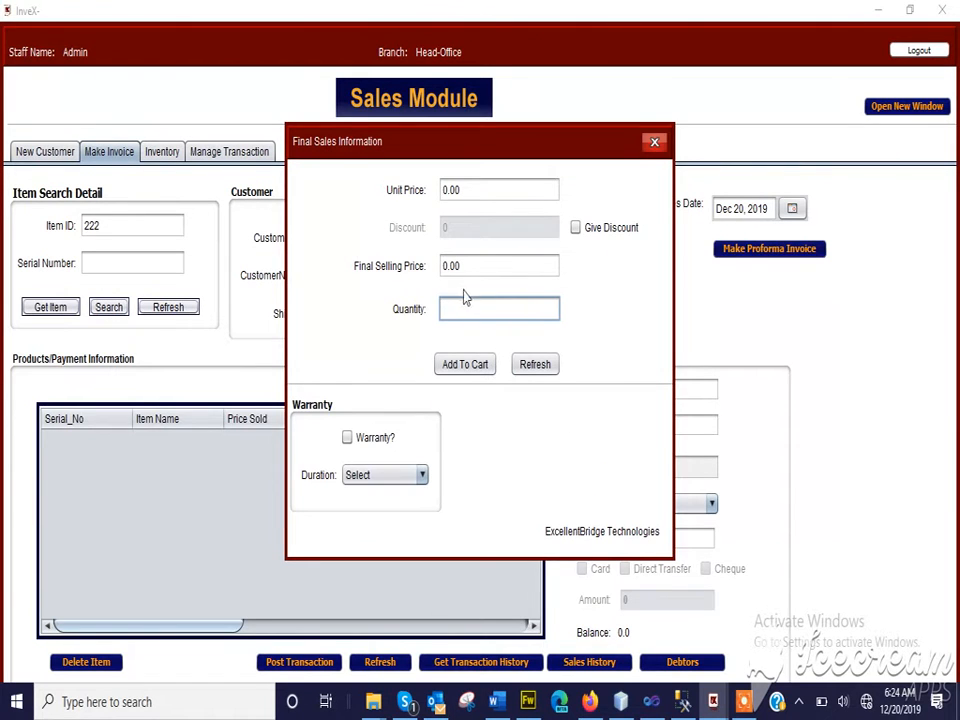
left_click(466, 265)
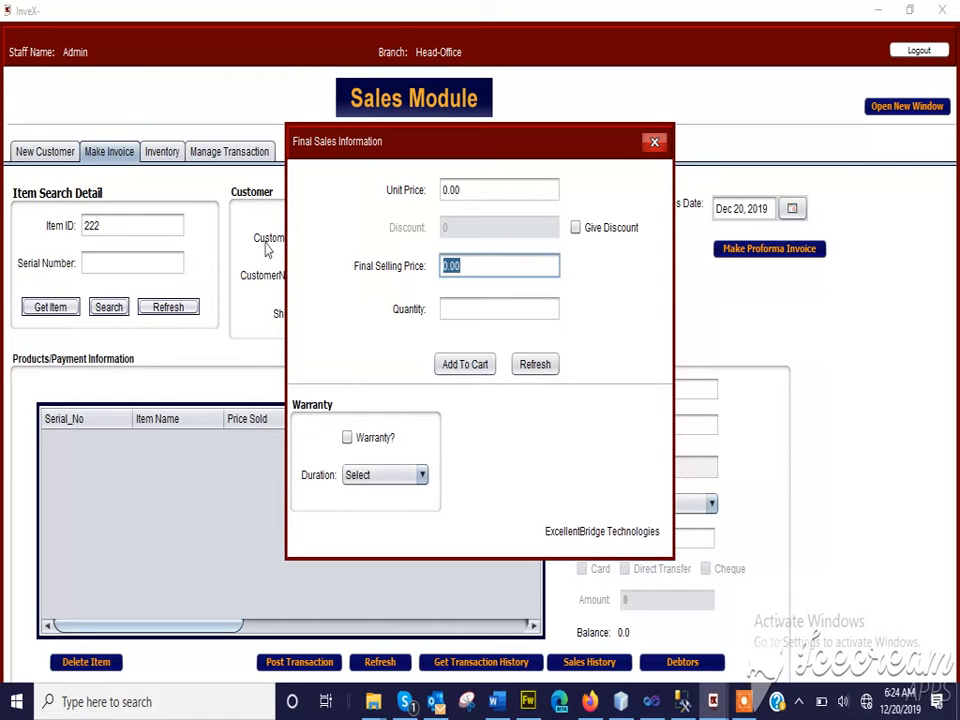
type("500")
left_click(452, 309)
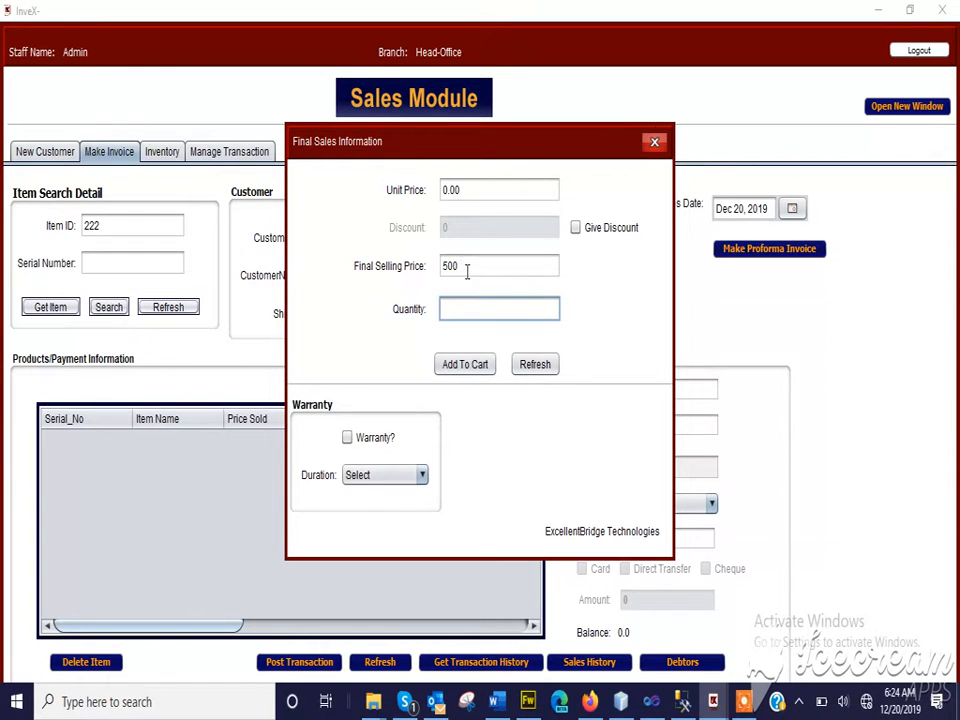
left_click_drag(462, 265, 435, 268)
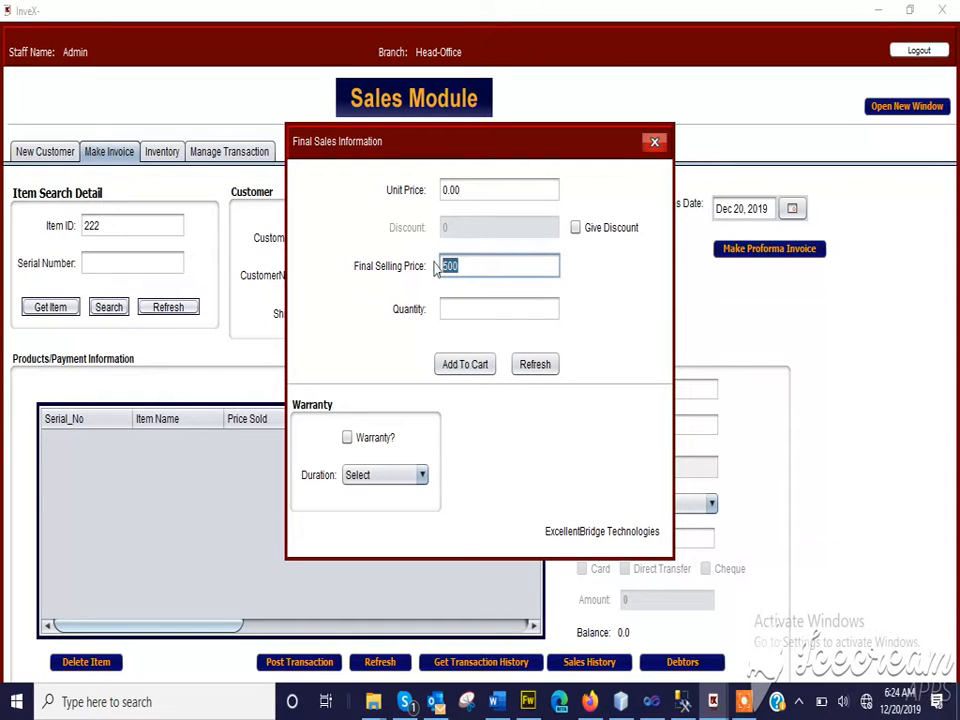
left_click(485, 264)
left_click(447, 305)
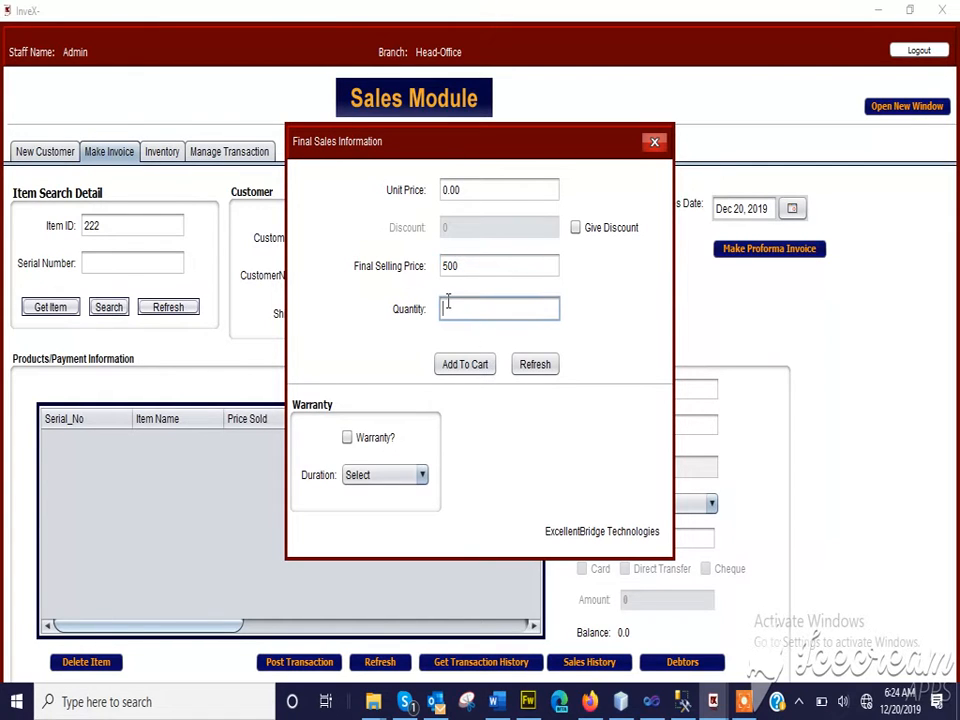
type("10")
key("Return")
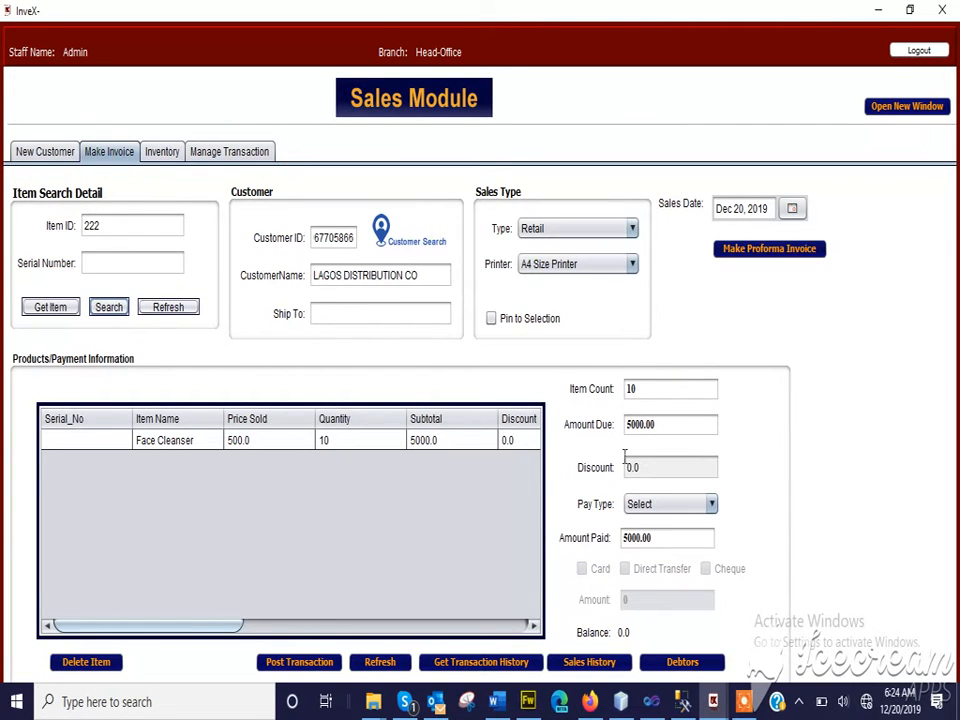
Set the invoice's pay type to Cash, post the transaction and confirm it
left_click(667, 504)
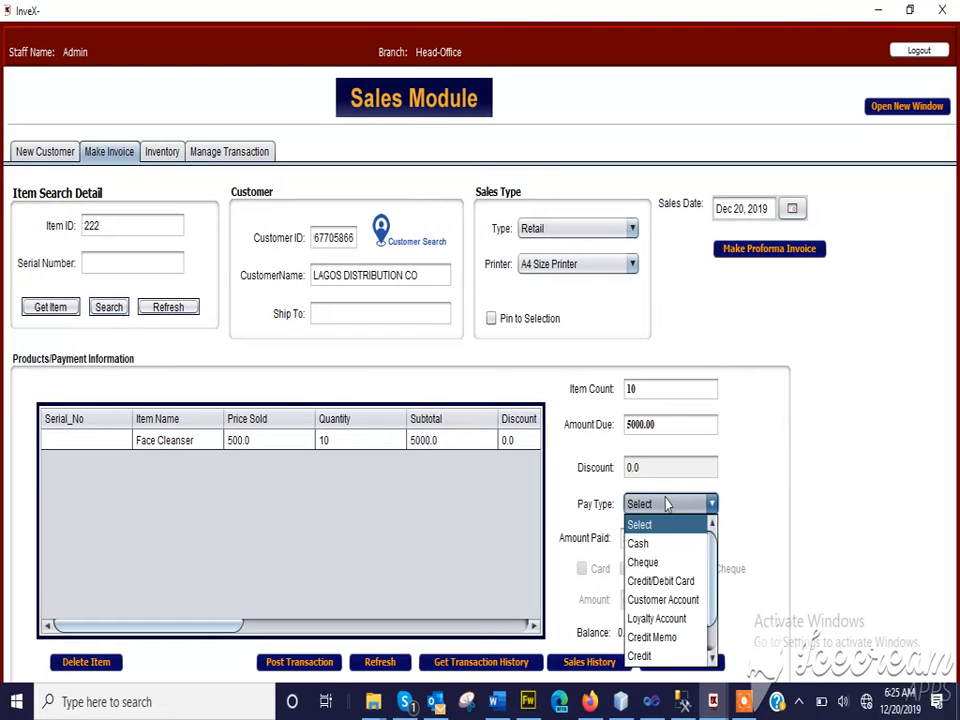
left_click(658, 544)
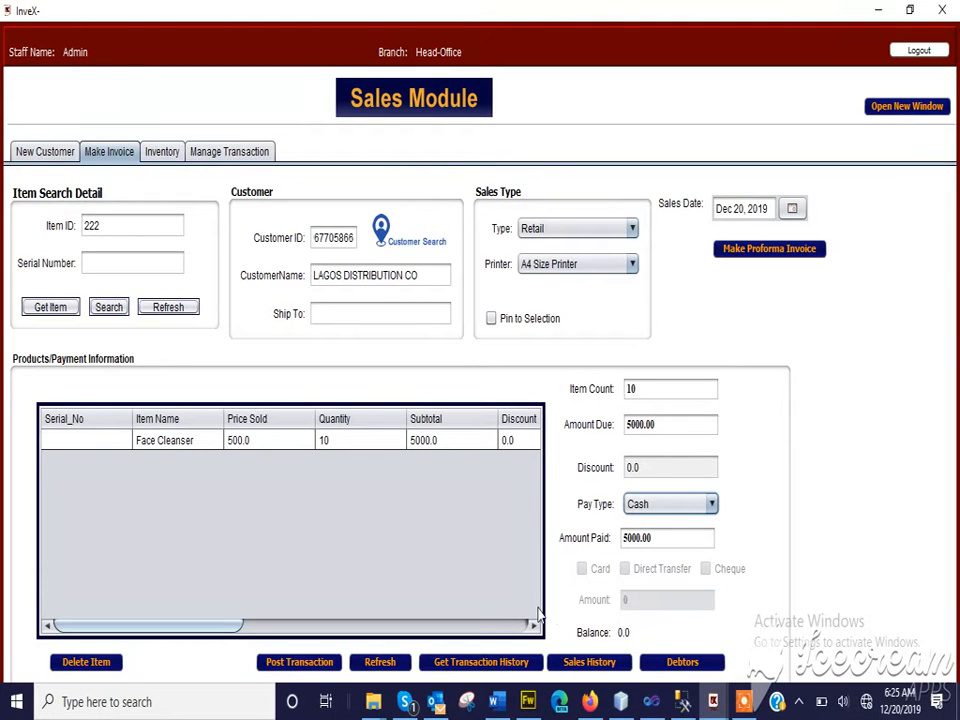
left_click(290, 665)
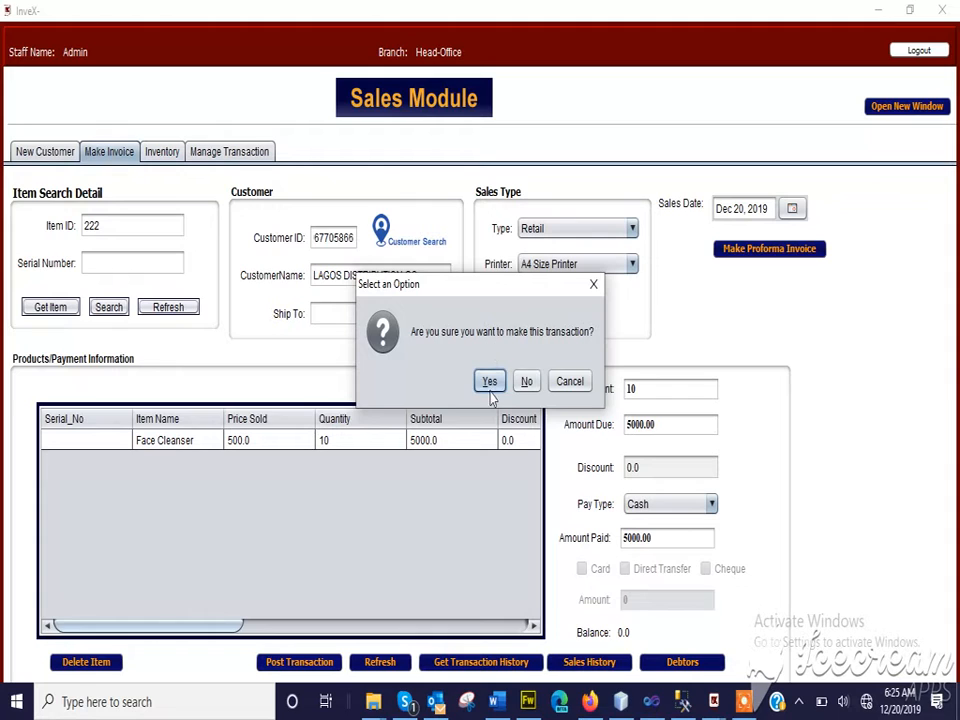
left_click(490, 389)
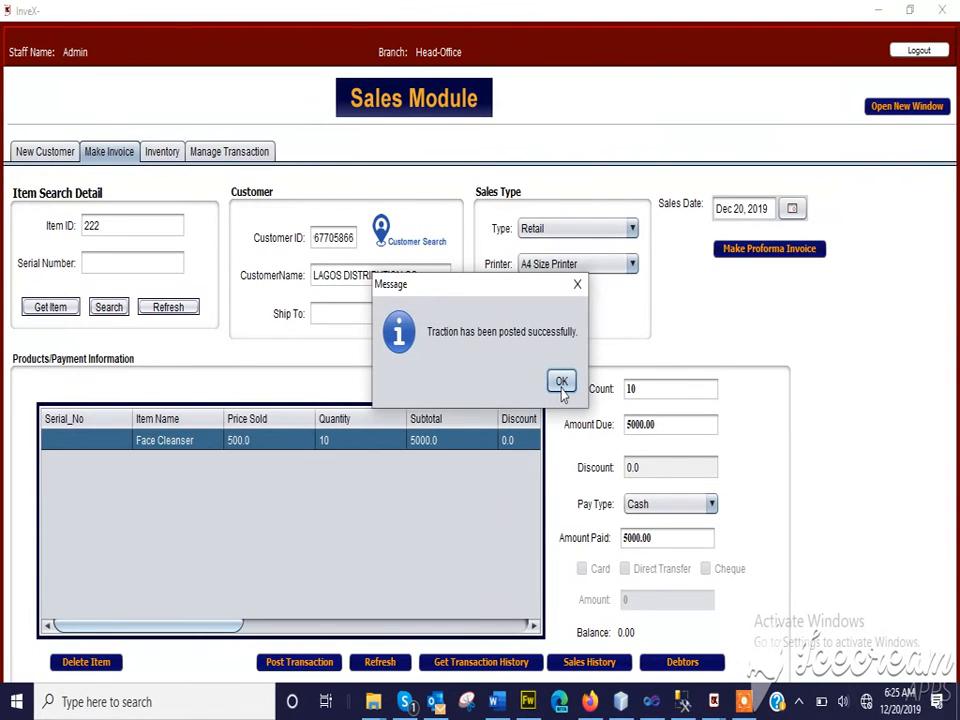
left_click(561, 383)
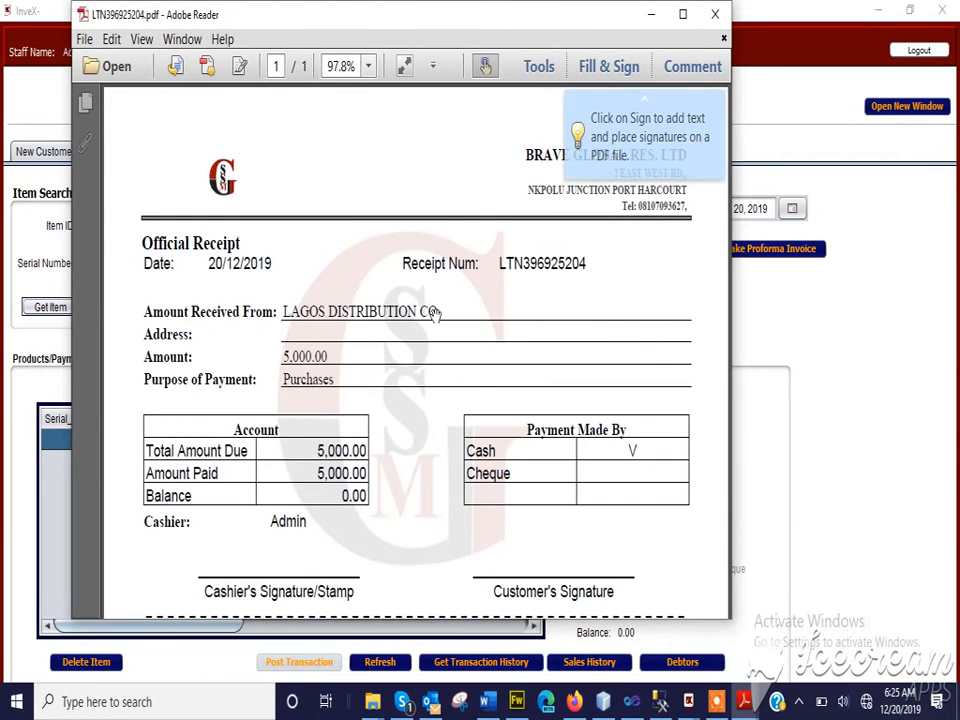
Review the sale's official receipt and minimise it, and check the items and totals on the cash invoice before closing it
scroll(356, 347, "down", 2)
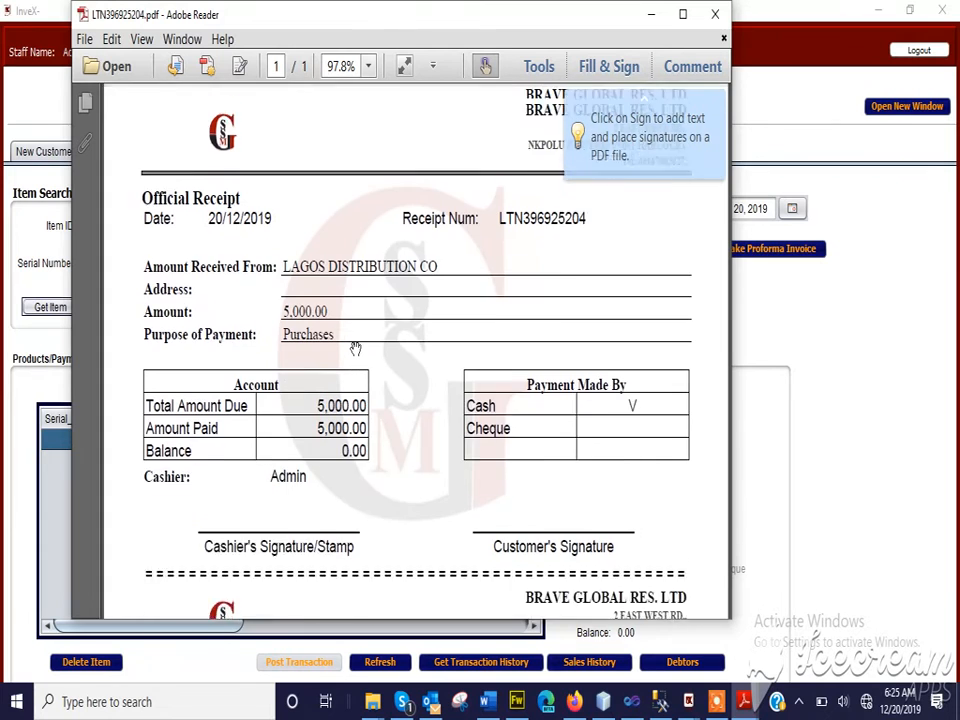
scroll(354, 349, "up", 2)
left_click(651, 14)
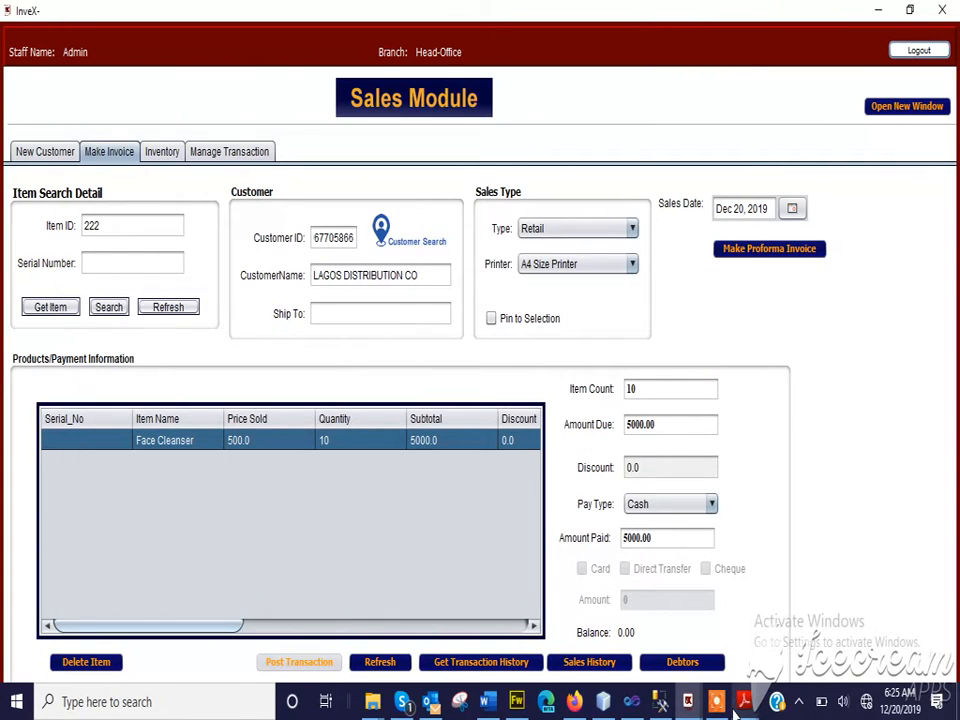
mouse_move(750, 705)
left_click(690, 600)
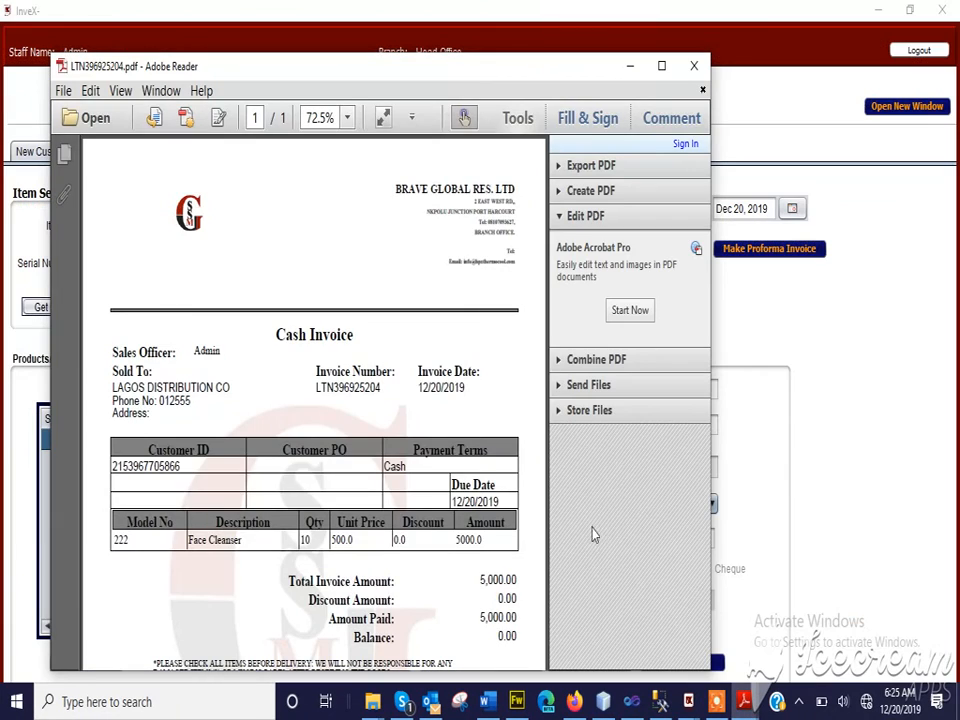
scroll(380, 397, "down", 5)
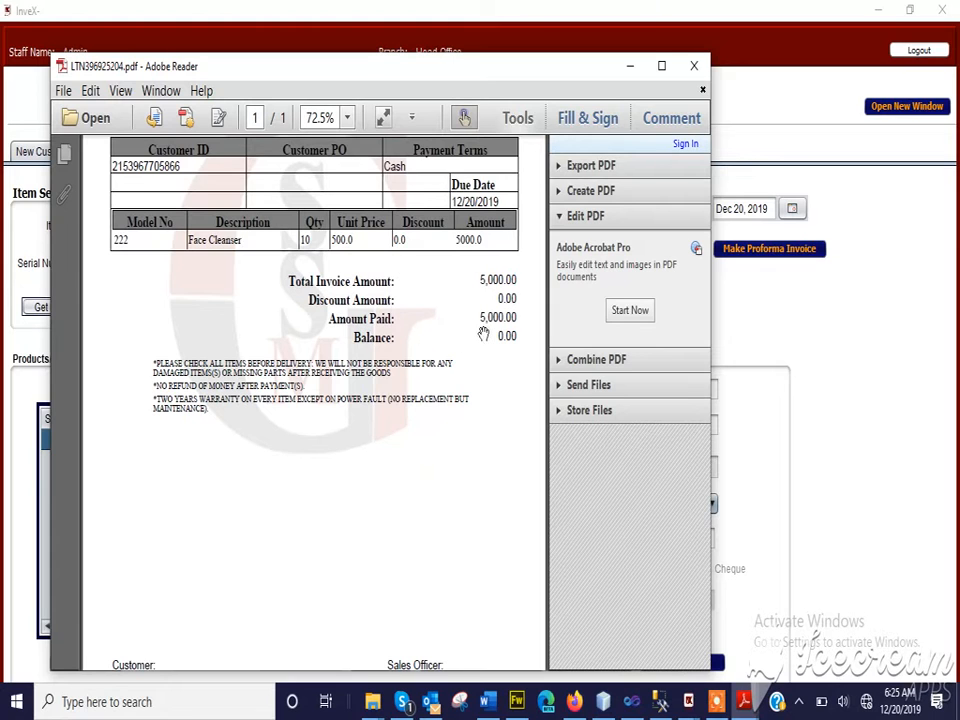
scroll(483, 335, "up", 5)
scroll(482, 318, "down", 2)
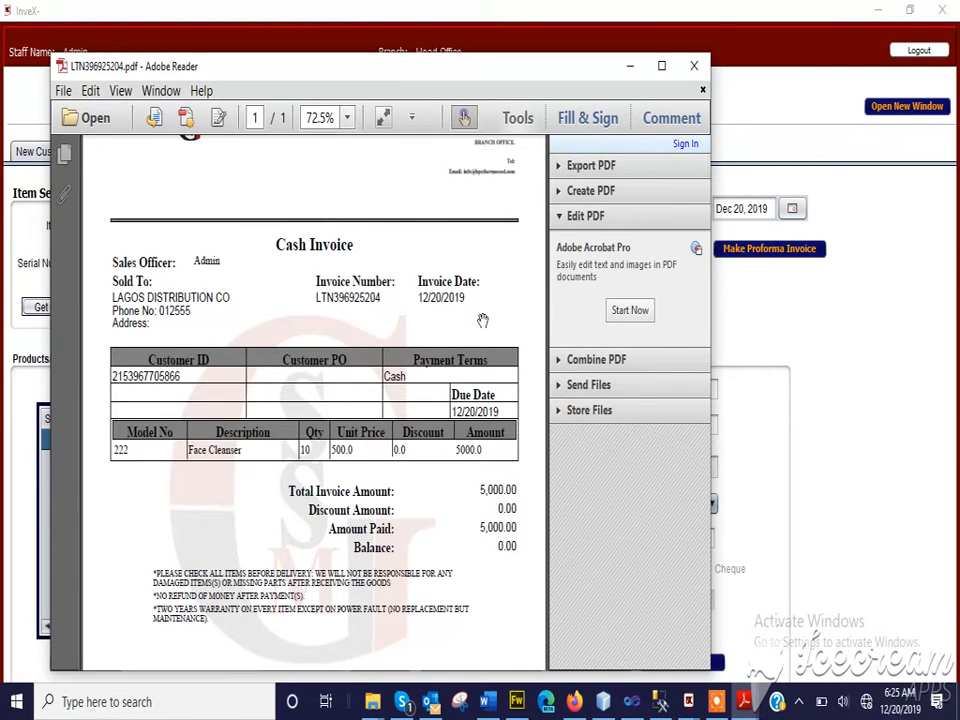
left_click(694, 67)
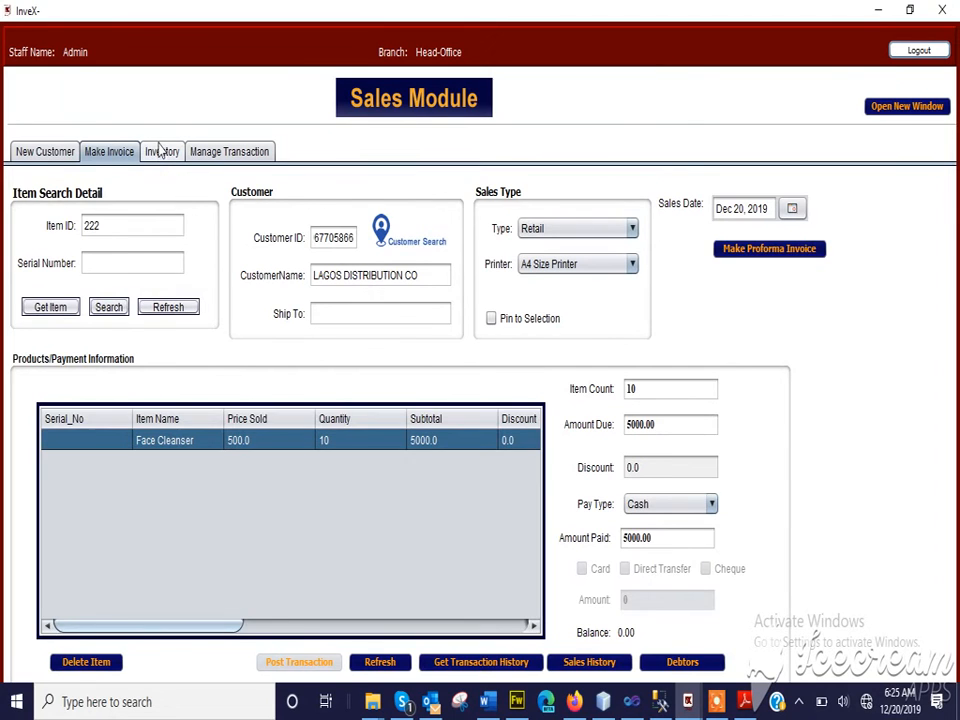
Refresh the sales inventory list and select the Face Cleanser row to check its remaining quantity
left_click(161, 151)
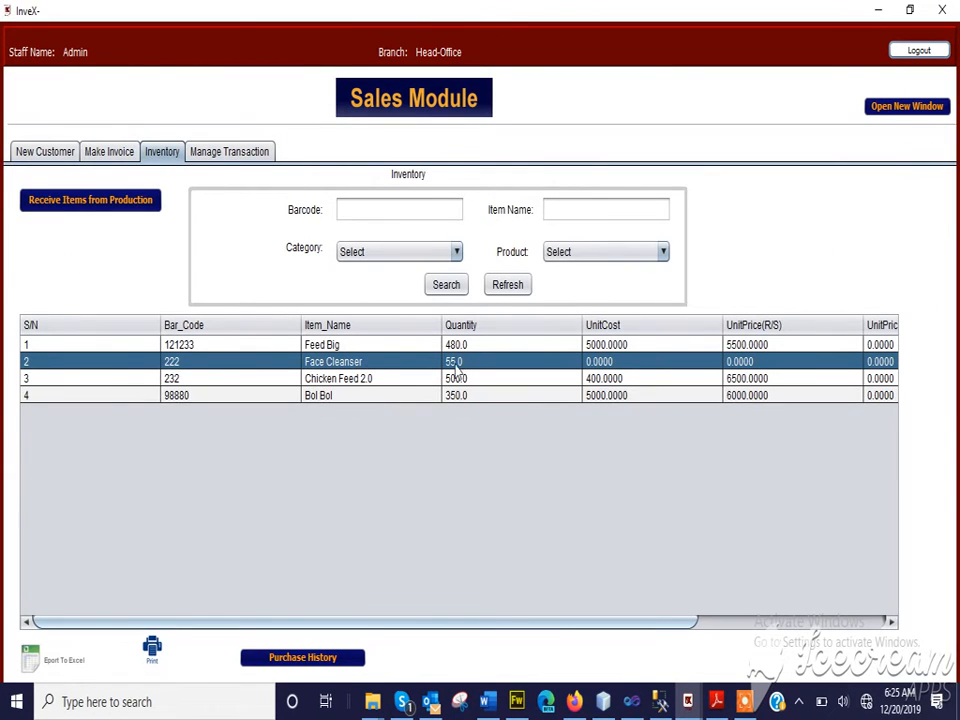
left_click(446, 285)
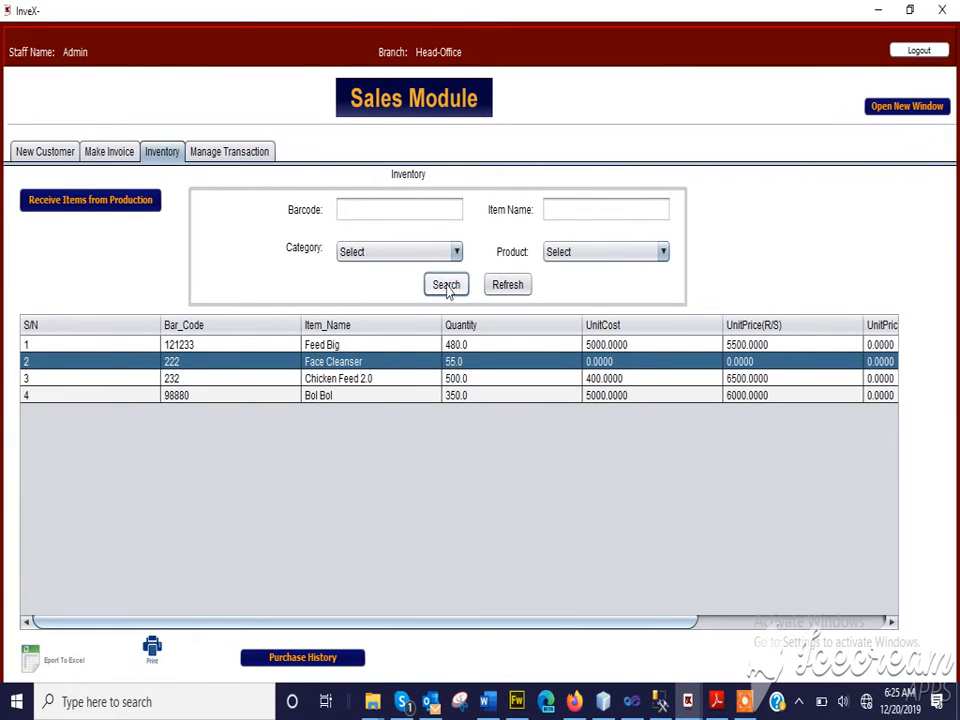
left_click(503, 289)
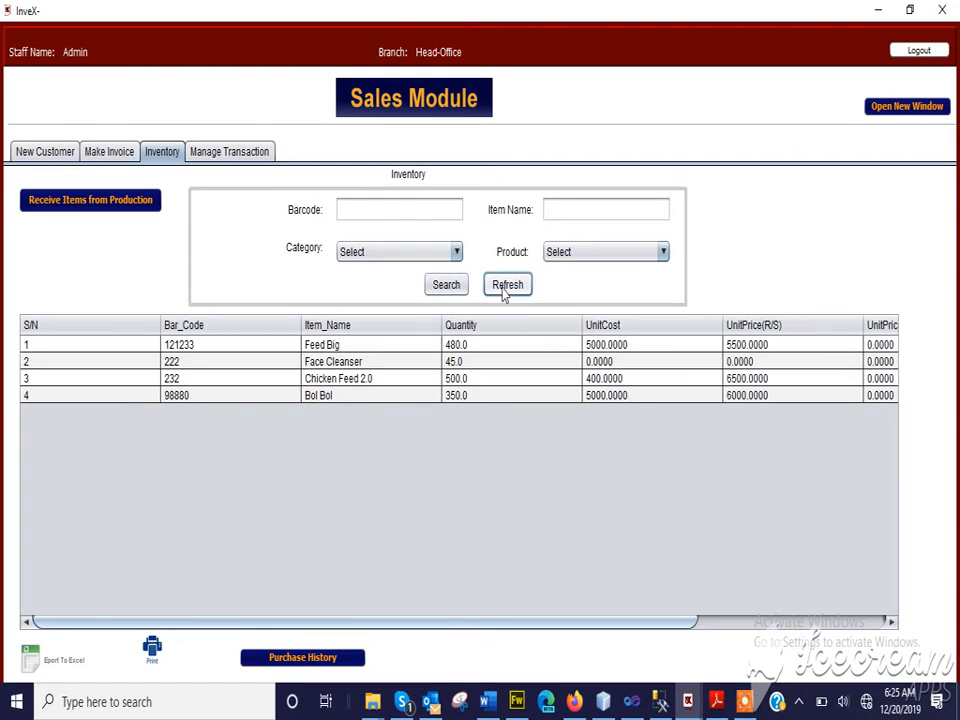
left_click(381, 364)
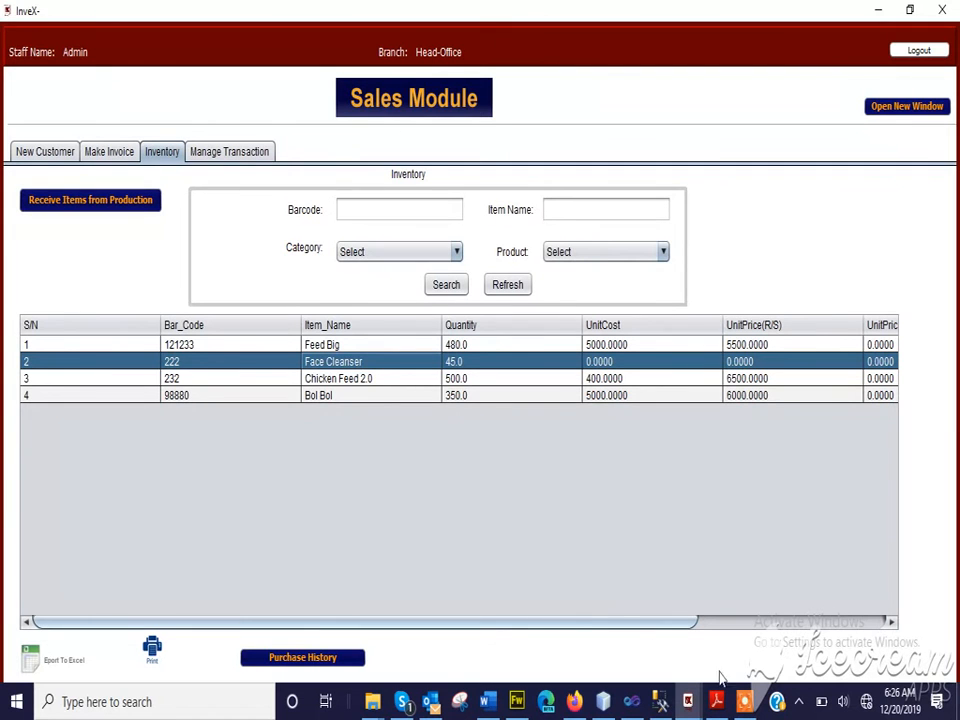
Compare the Face Cleanser quantity on the posted invoice with its stock in the sales inventory
left_click(719, 703)
left_click(719, 703)
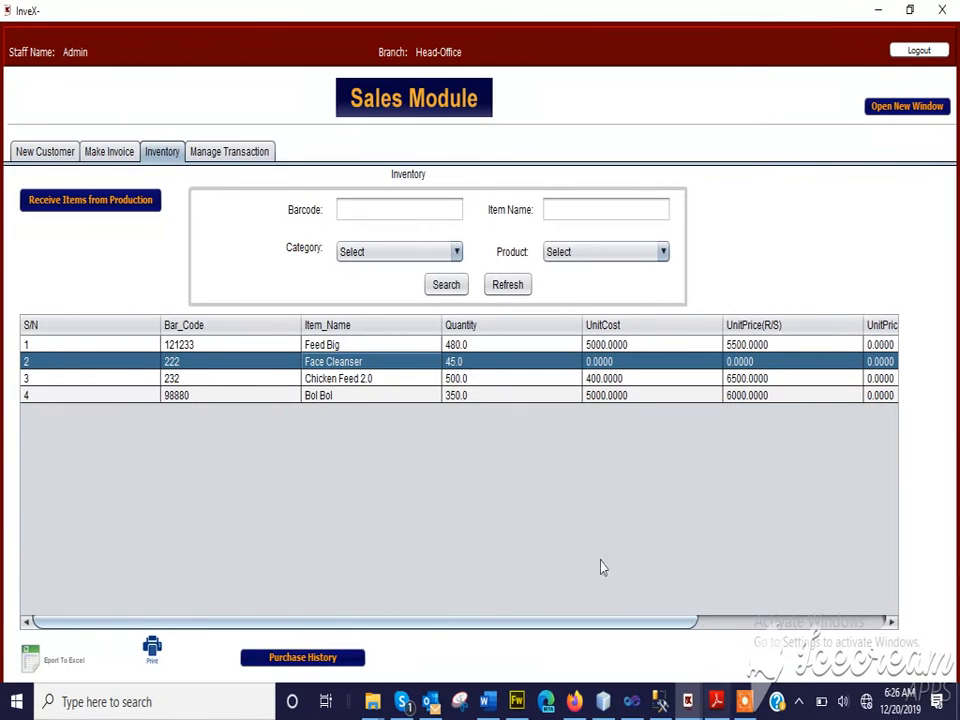
left_click(118, 151)
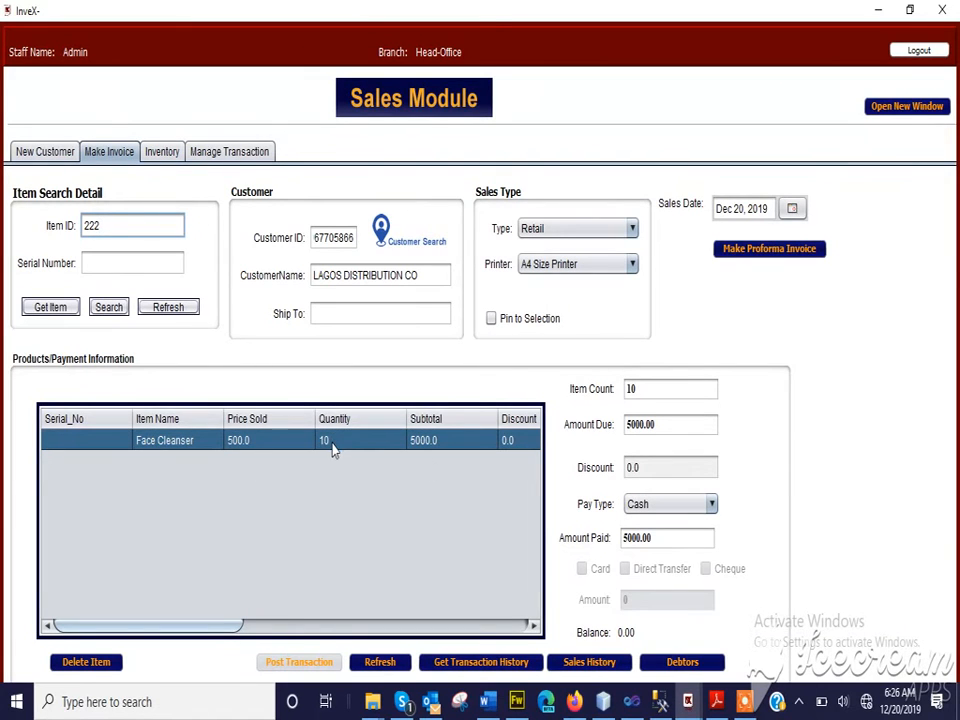
left_click(165, 152)
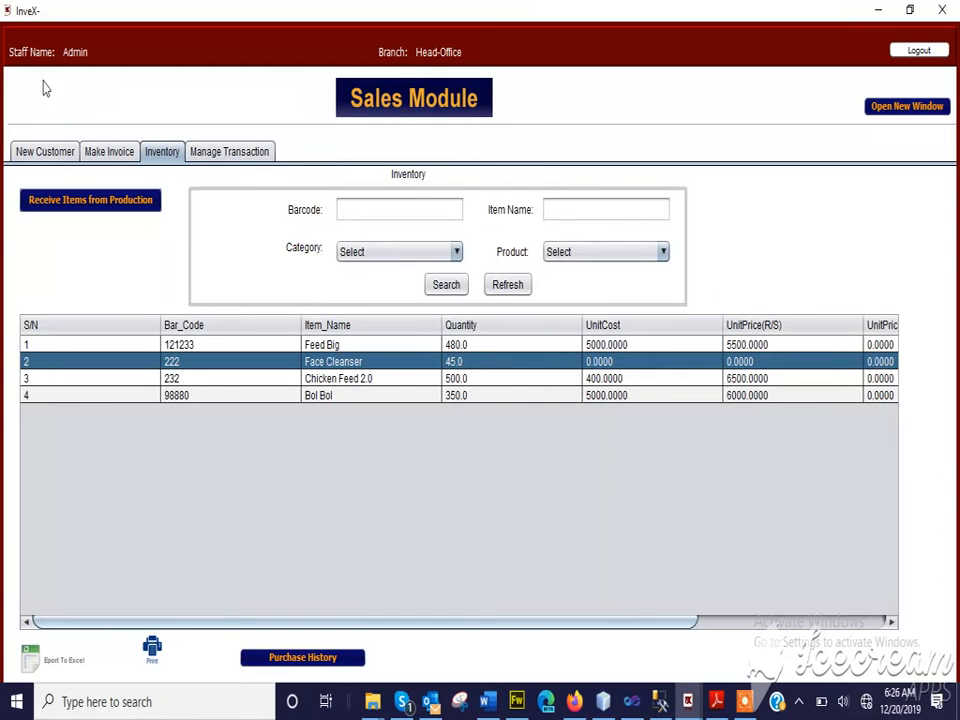
Close the Sales Module and search the Sales Analysis for sales dated Dec 20, 2019
left_click(942, 12)
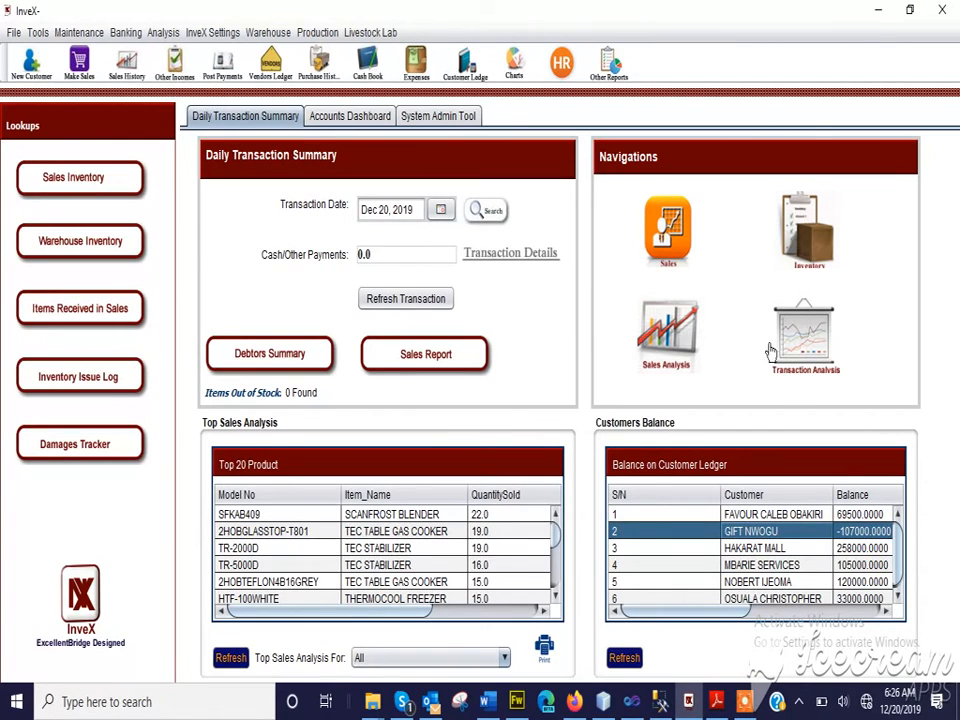
left_click(670, 335)
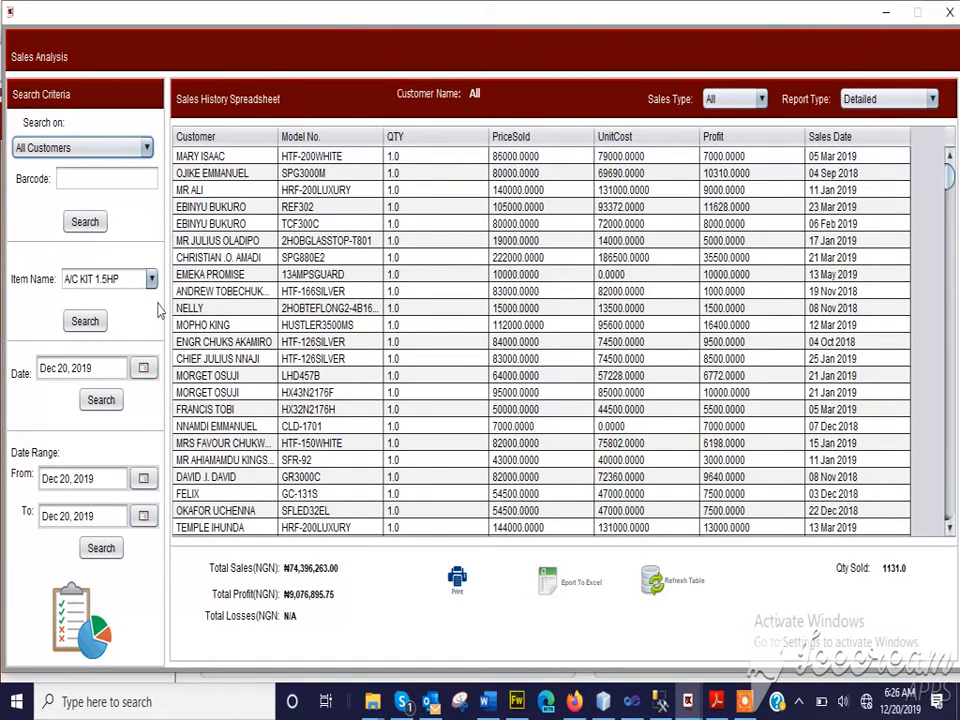
left_click(95, 402)
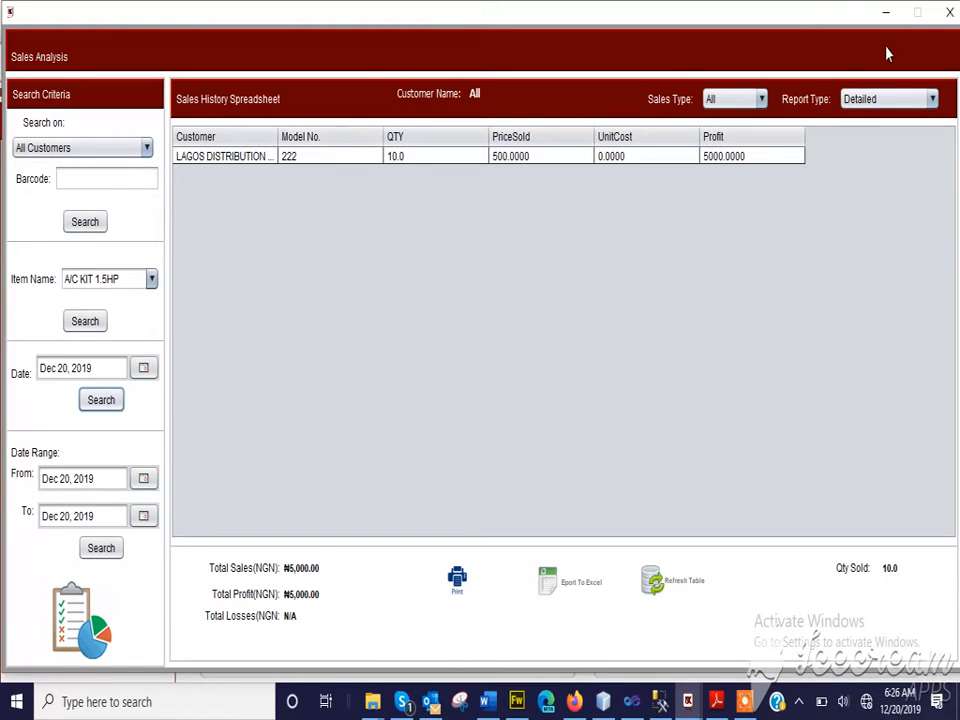
Switch the sales report type to Summary, search again for Dec 20, 2019, and close the Sales Analysis
left_click(904, 98)
left_click(893, 140)
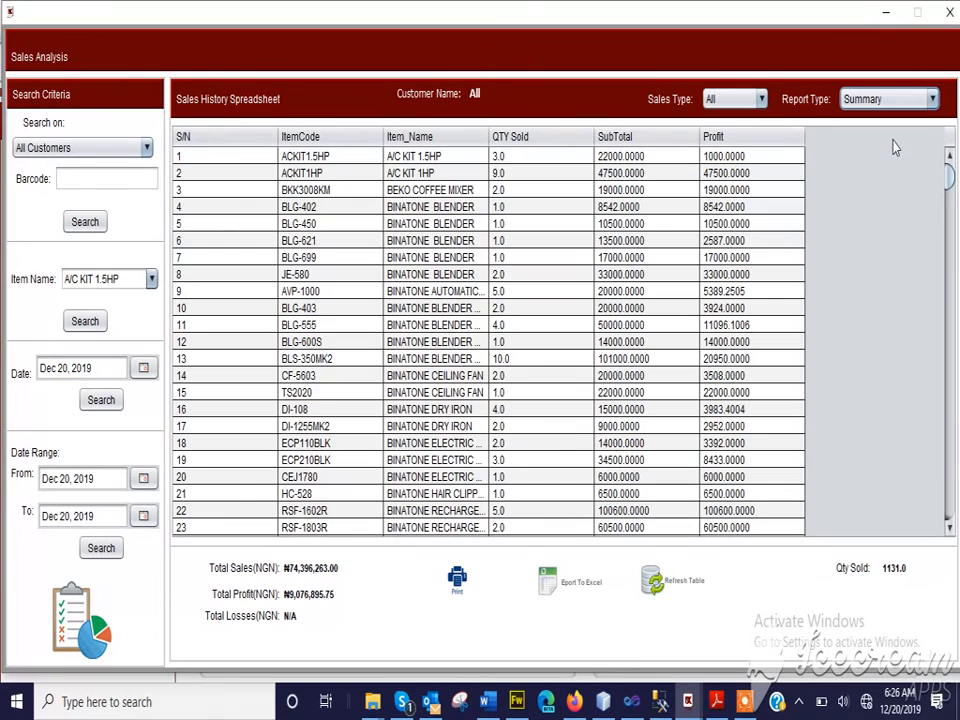
left_click(101, 400)
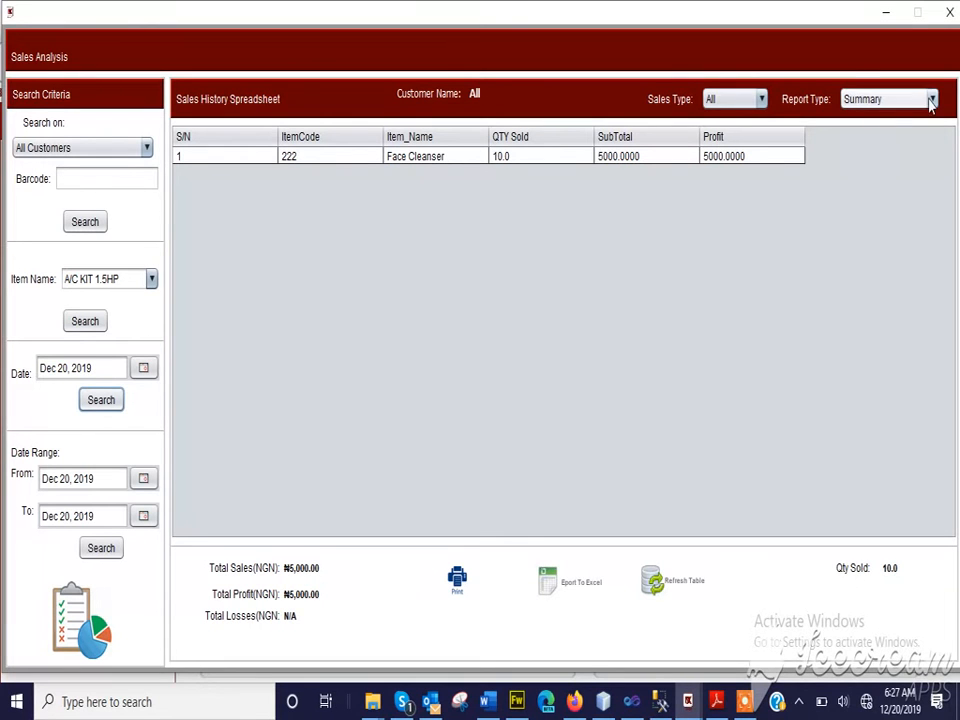
left_click(949, 13)
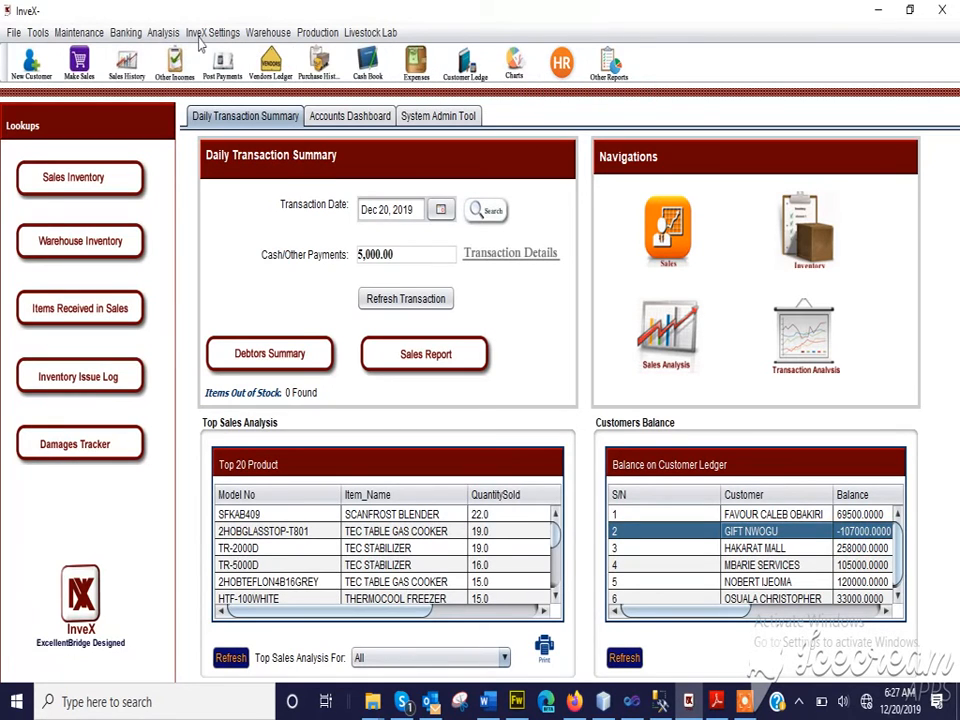
Open the Income Statement analysis and preview the P&L statement for all periods of 2019
left_click(272, 34)
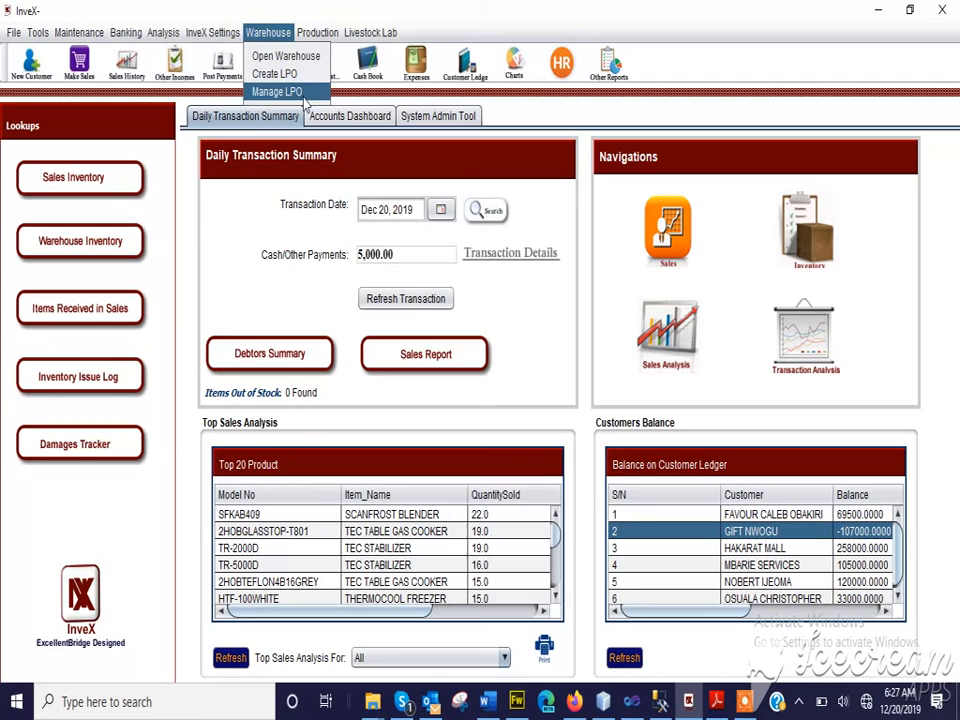
mouse_move(165, 37)
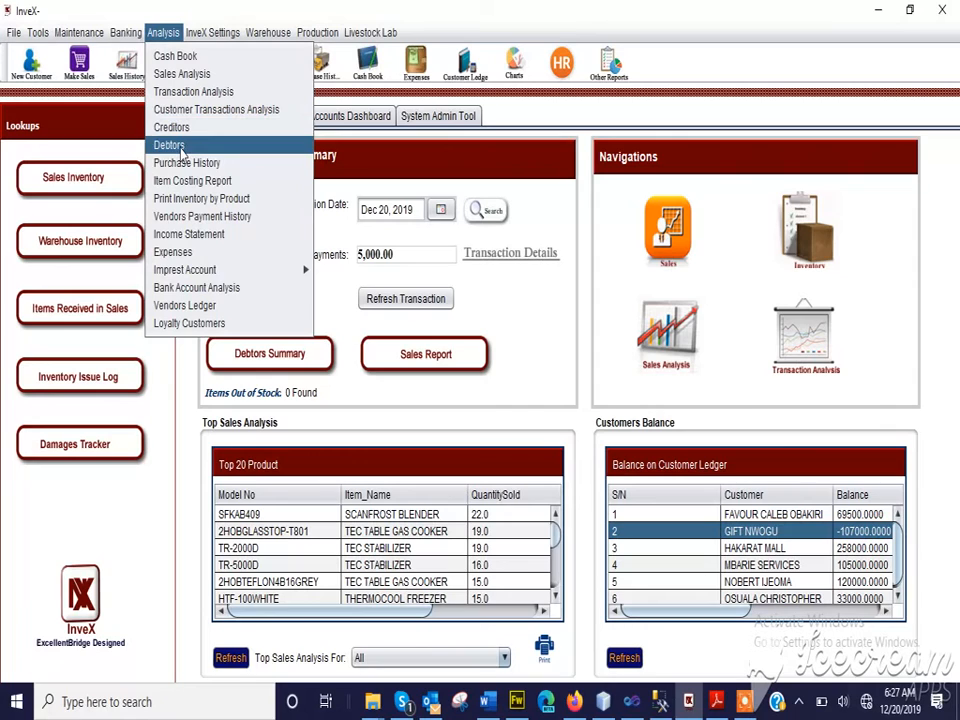
left_click(220, 238)
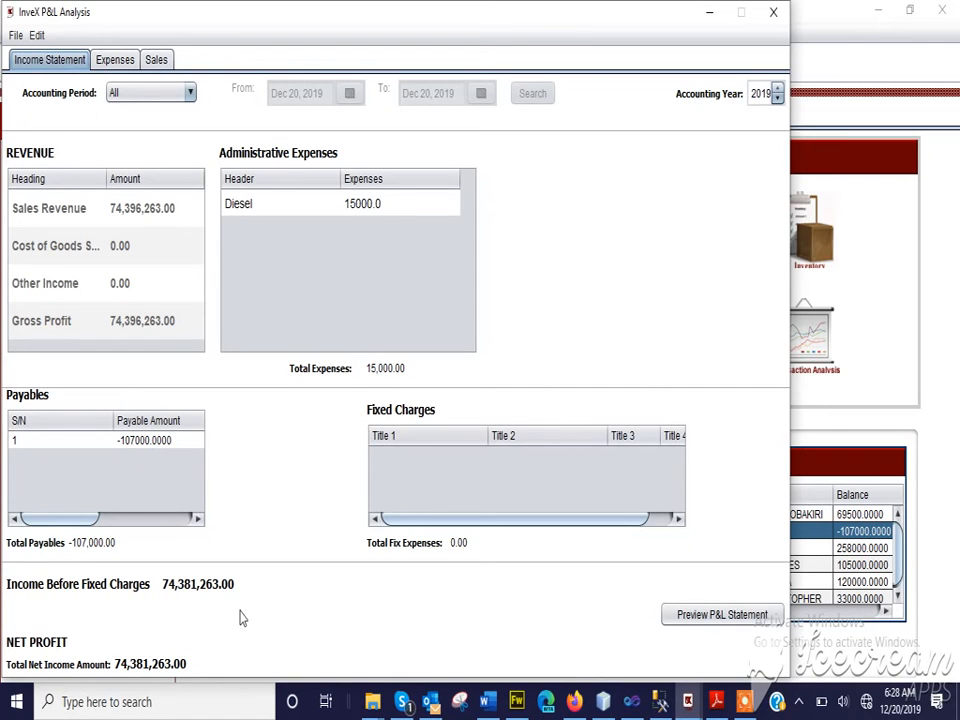
left_click(720, 615)
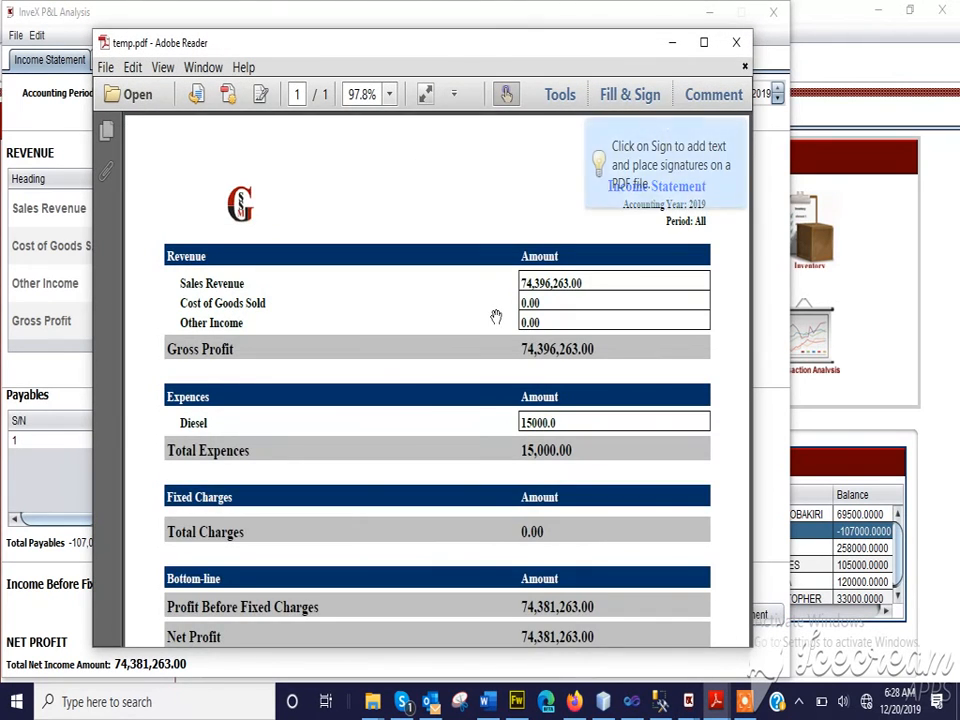
Read the income statement from revenue down to net profit, and close the preview and the P&L analysis
scroll(496, 318, "up", 2)
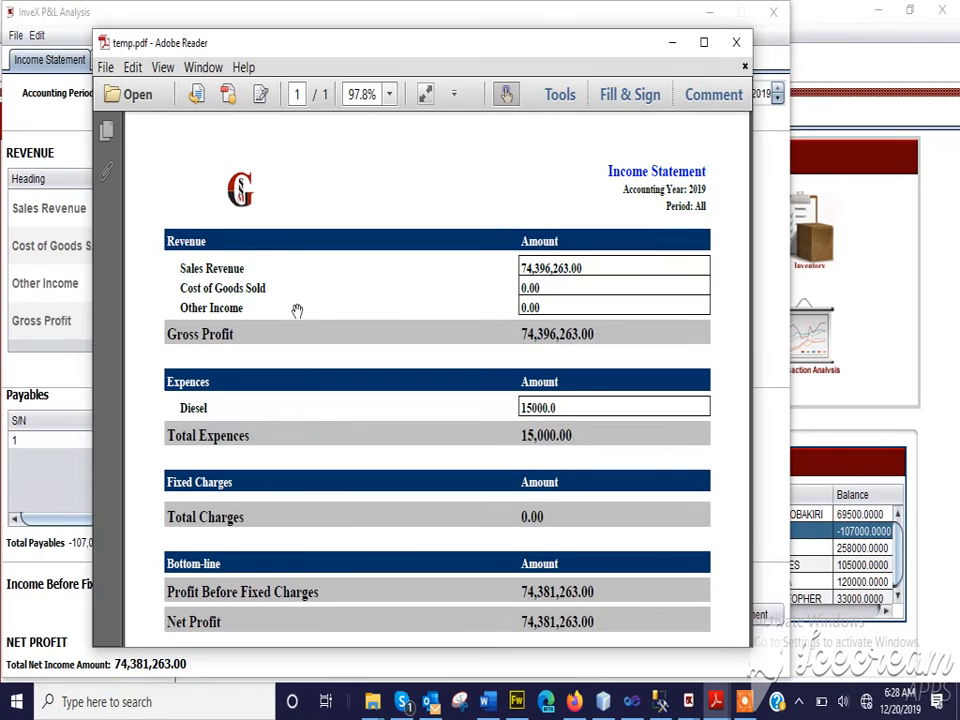
scroll(297, 311, "down", 1)
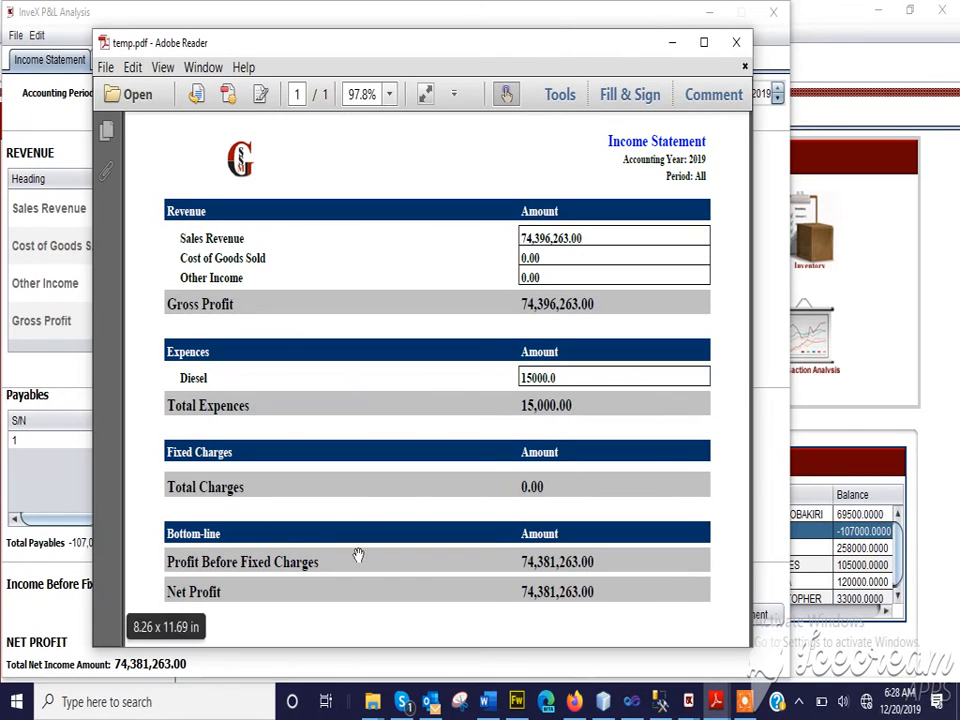
scroll(270, 561, "up", 1)
scroll(270, 561, "down", 2)
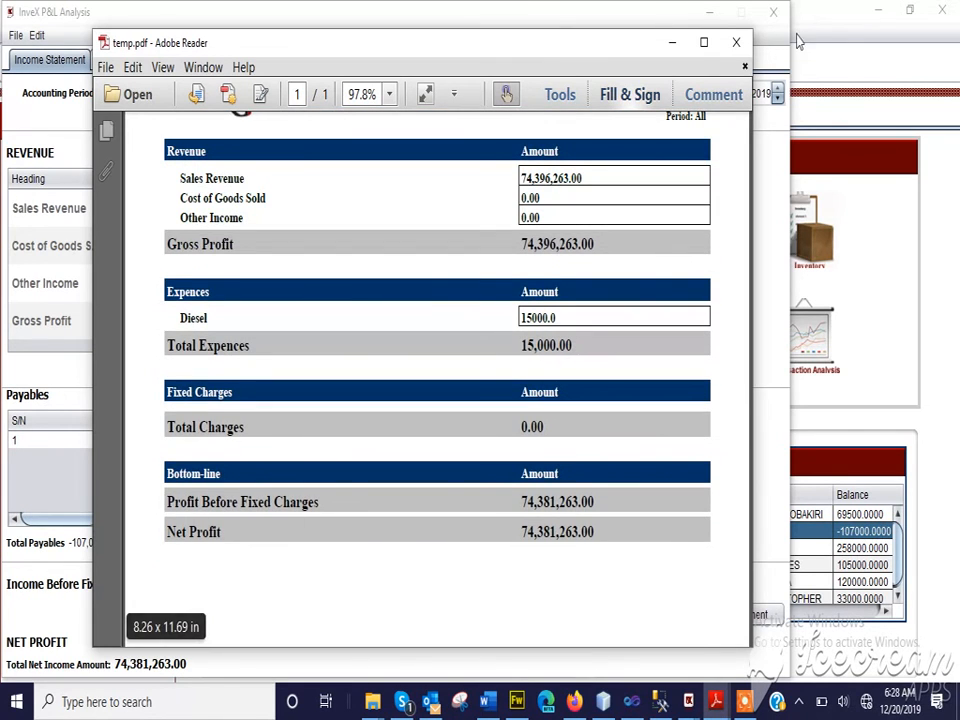
left_click(738, 43)
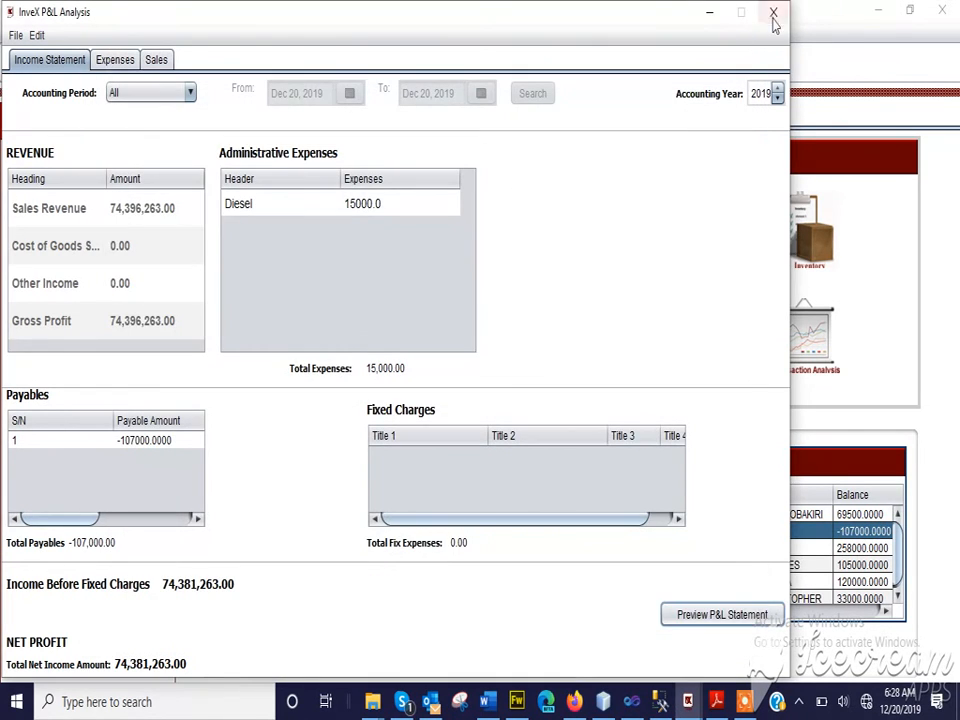
left_click(773, 12)
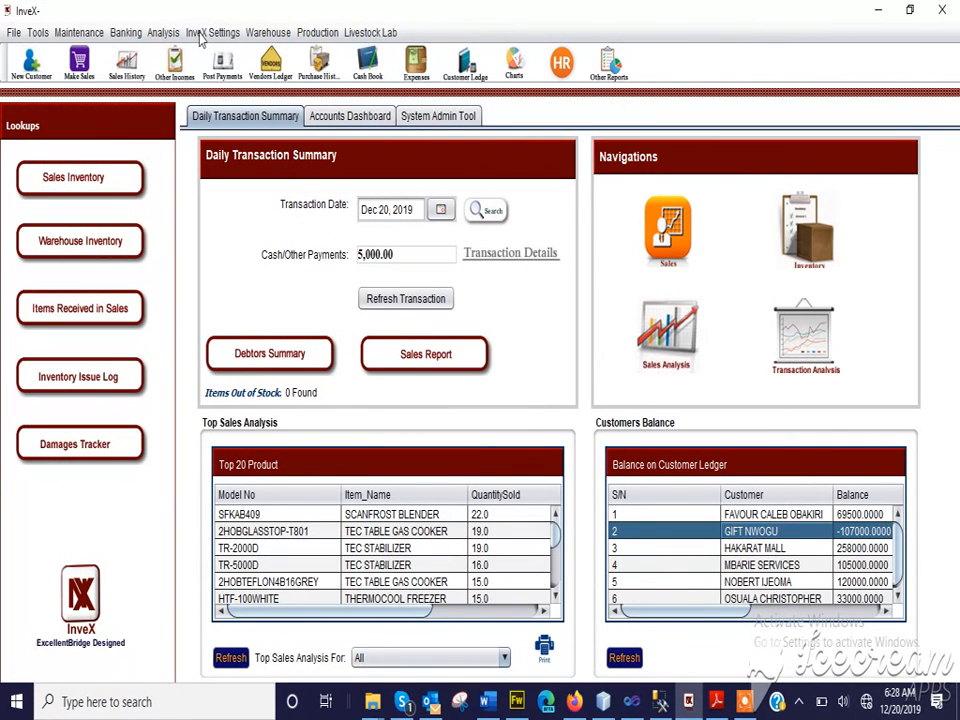
left_click(165, 33)
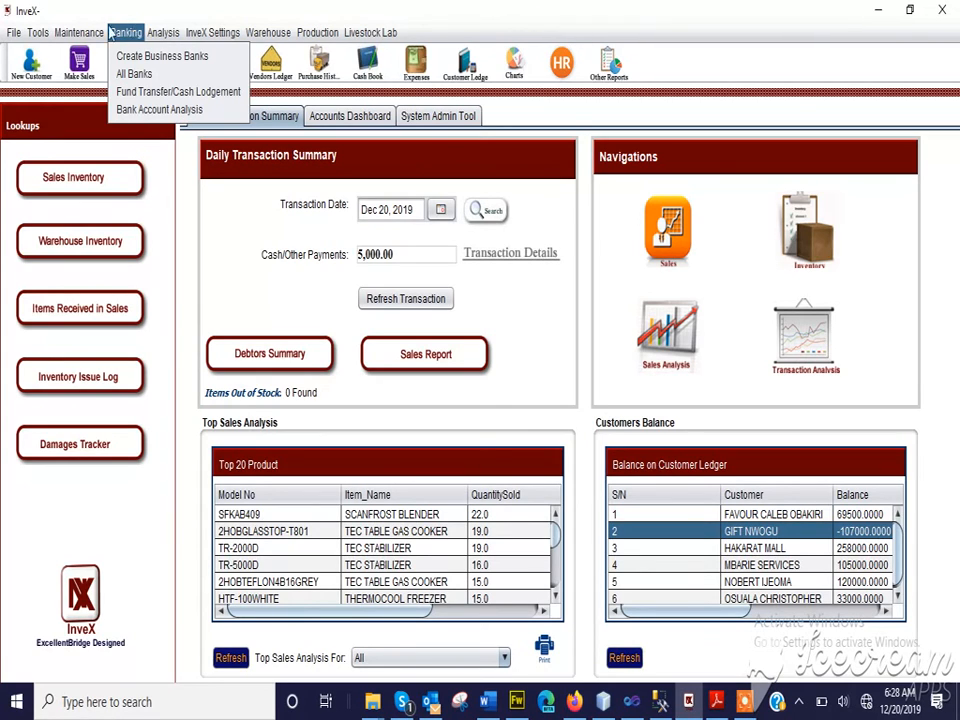
mouse_move(93, 34)
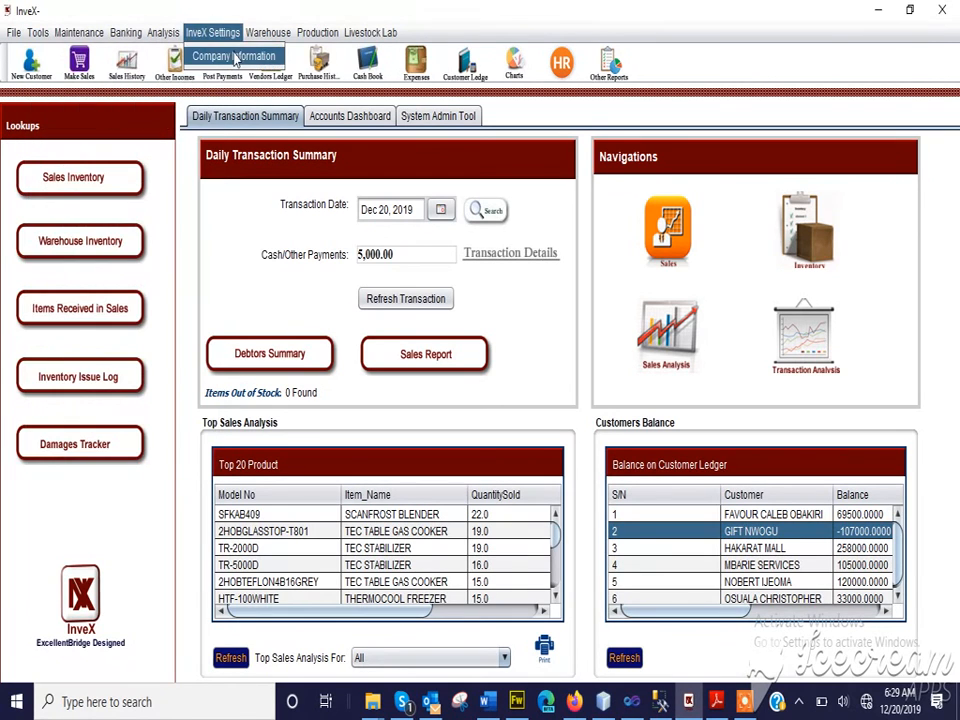
mouse_move(268, 32)
left_click(505, 8)
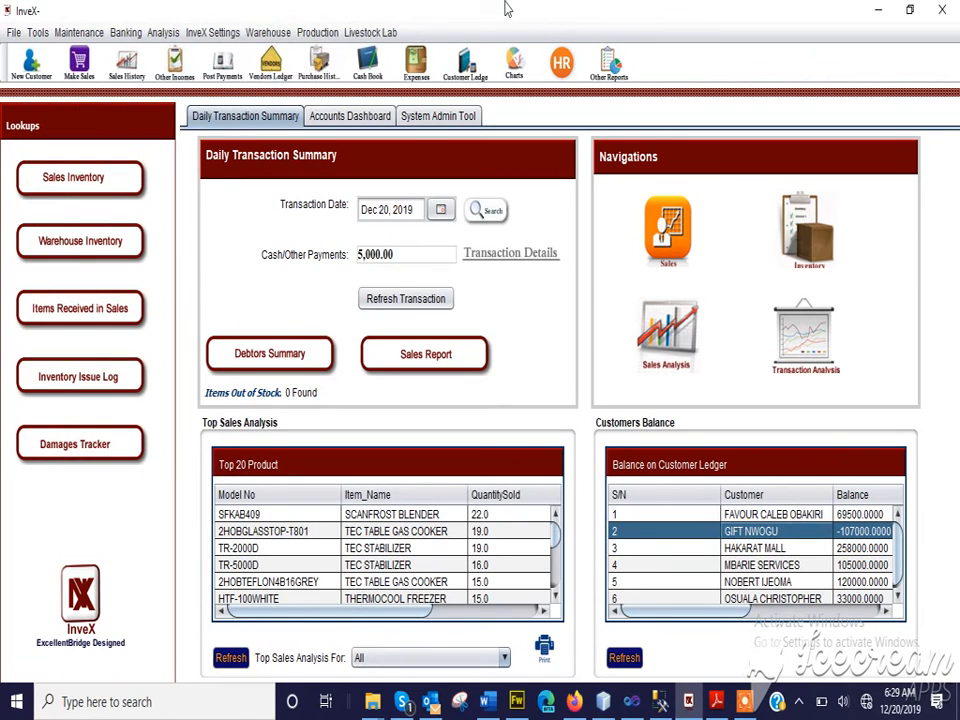